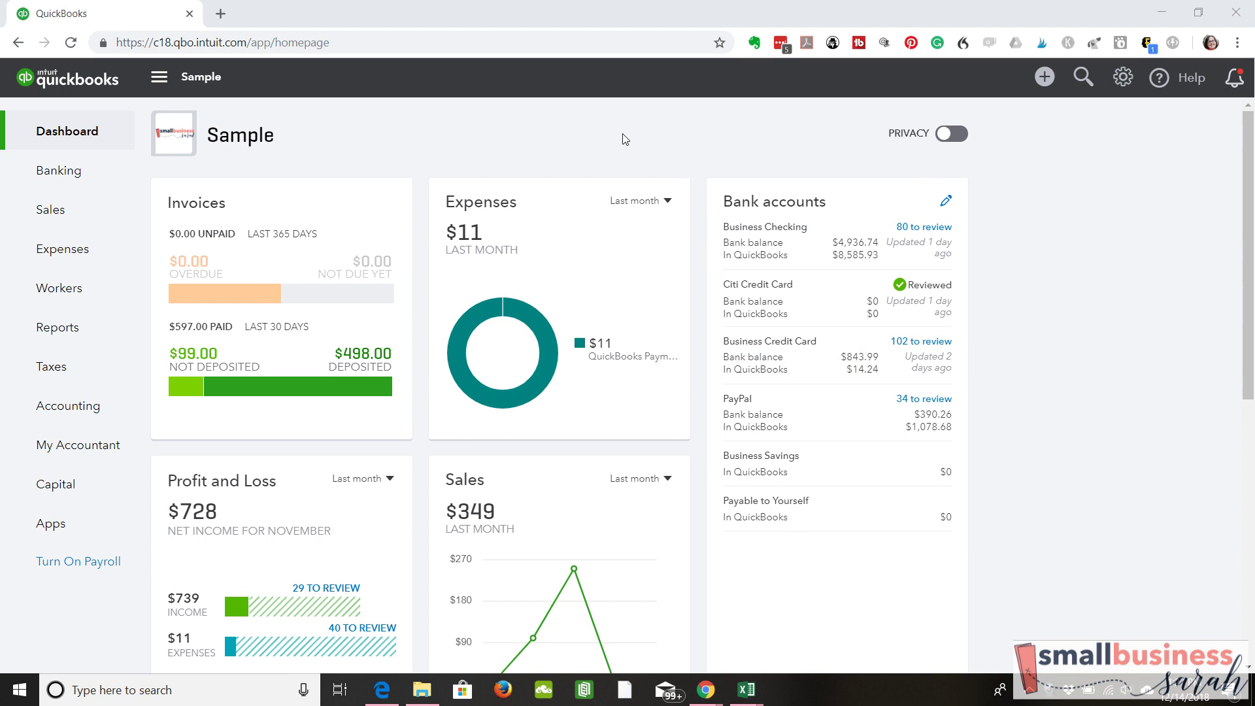
Open the Business Credit Card bank feed and scroll through its 102 transactions awaiting review
mouse_move(87, 175)
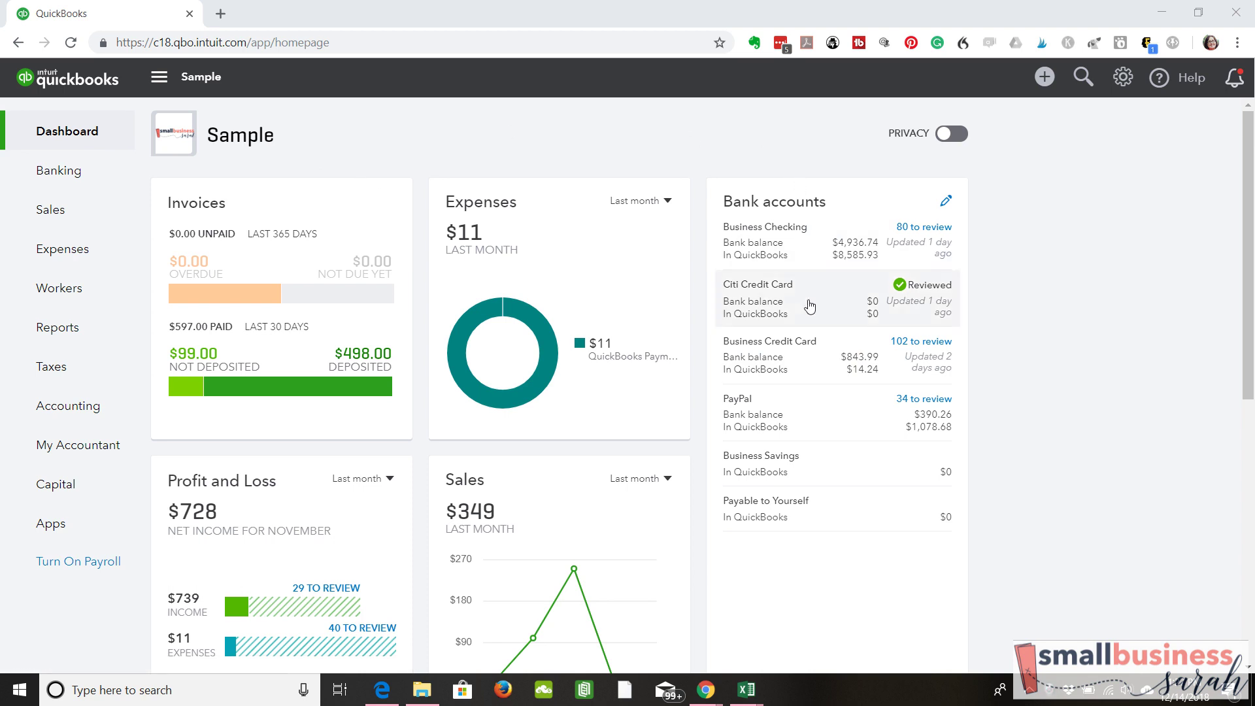
click(815, 366)
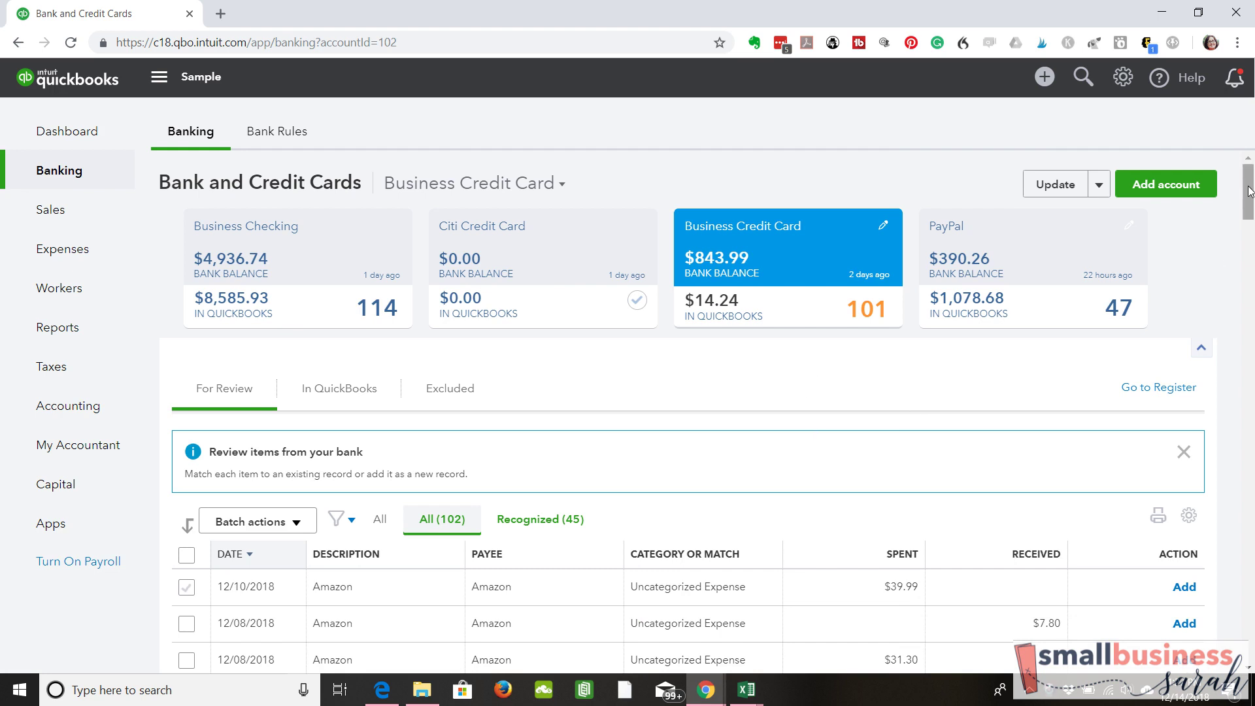
drag(1249, 191, 1248, 195)
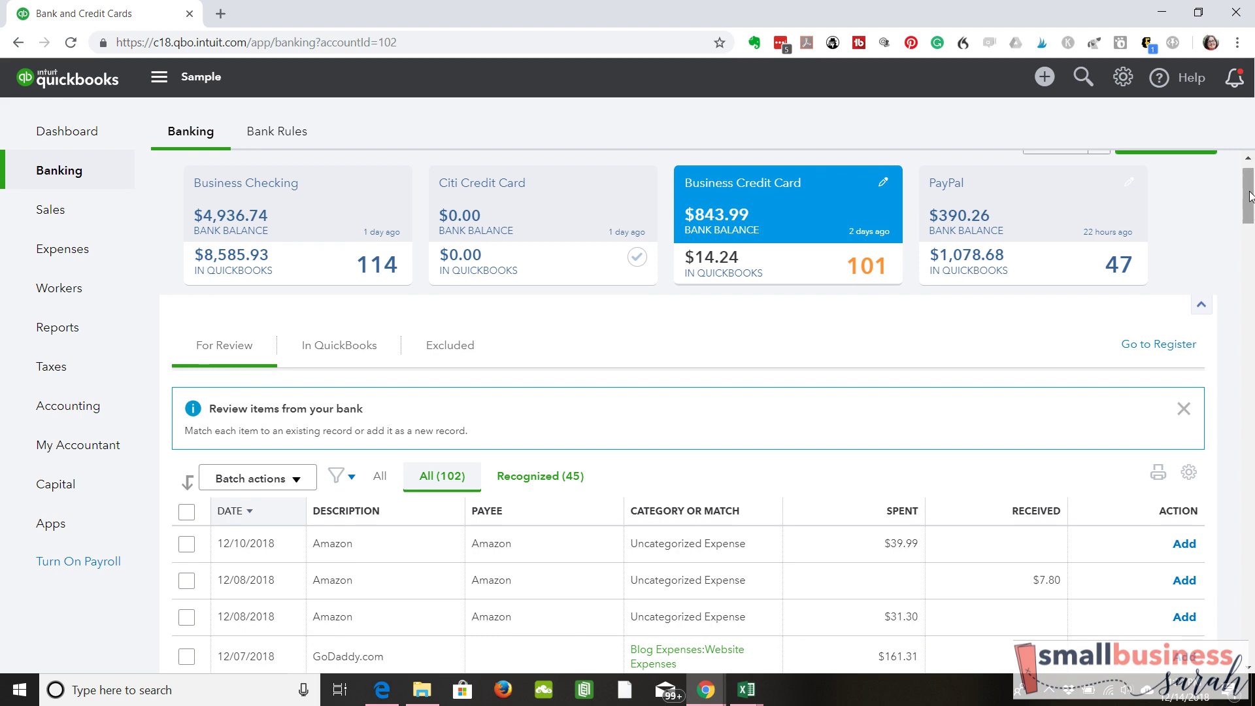
drag(1249, 196, 1249, 483)
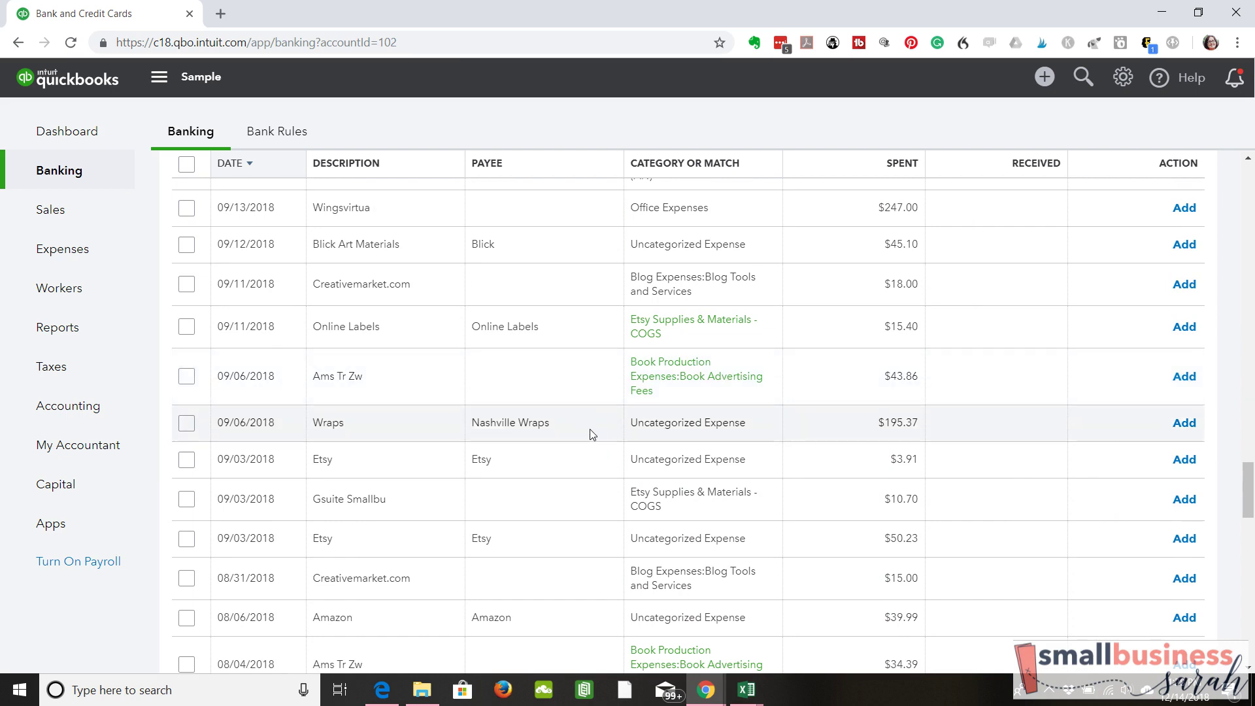
Categorize the $195.37 Nashville Wraps charge as Etsy Supplies & Materials - COGS and add it
click(592, 431)
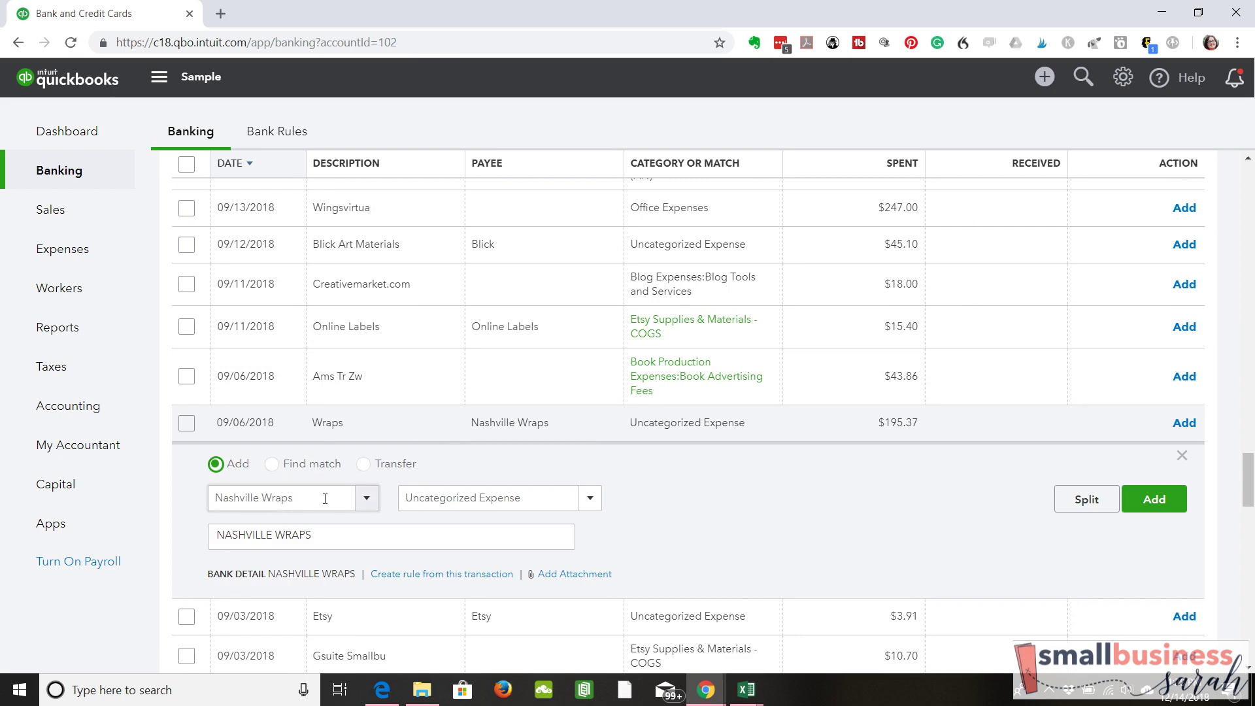
click(590, 500)
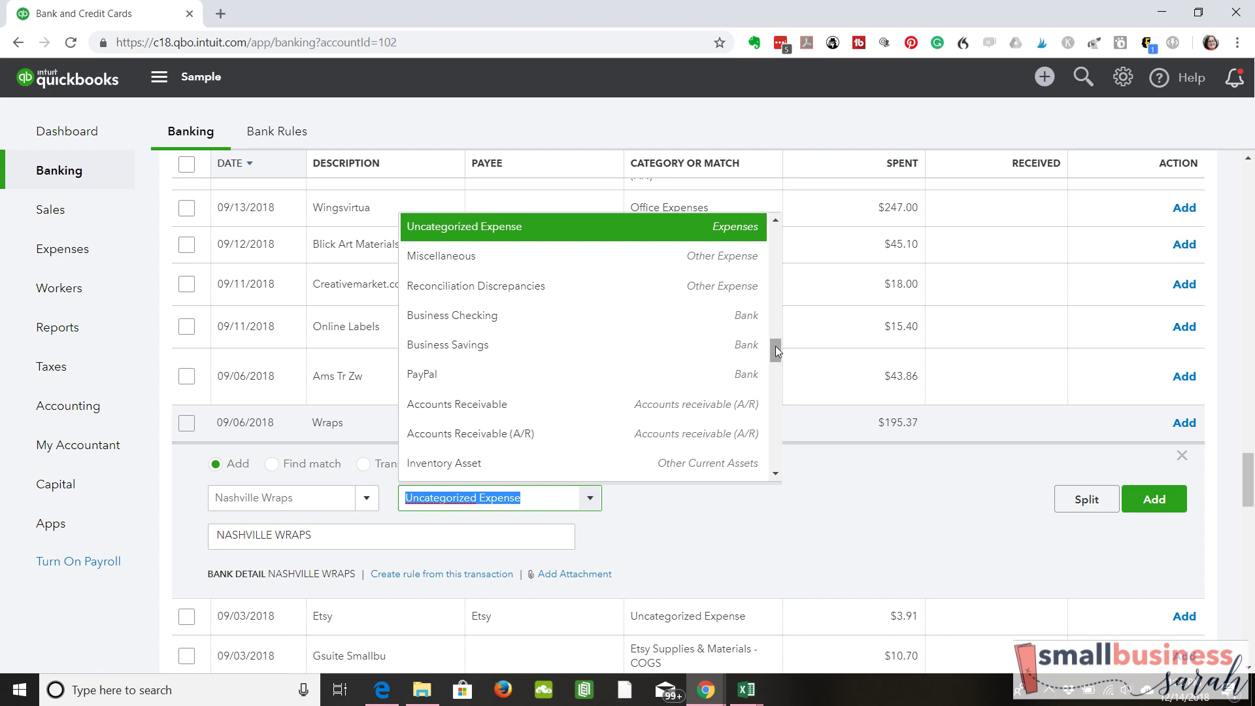
drag(775, 351, 777, 451)
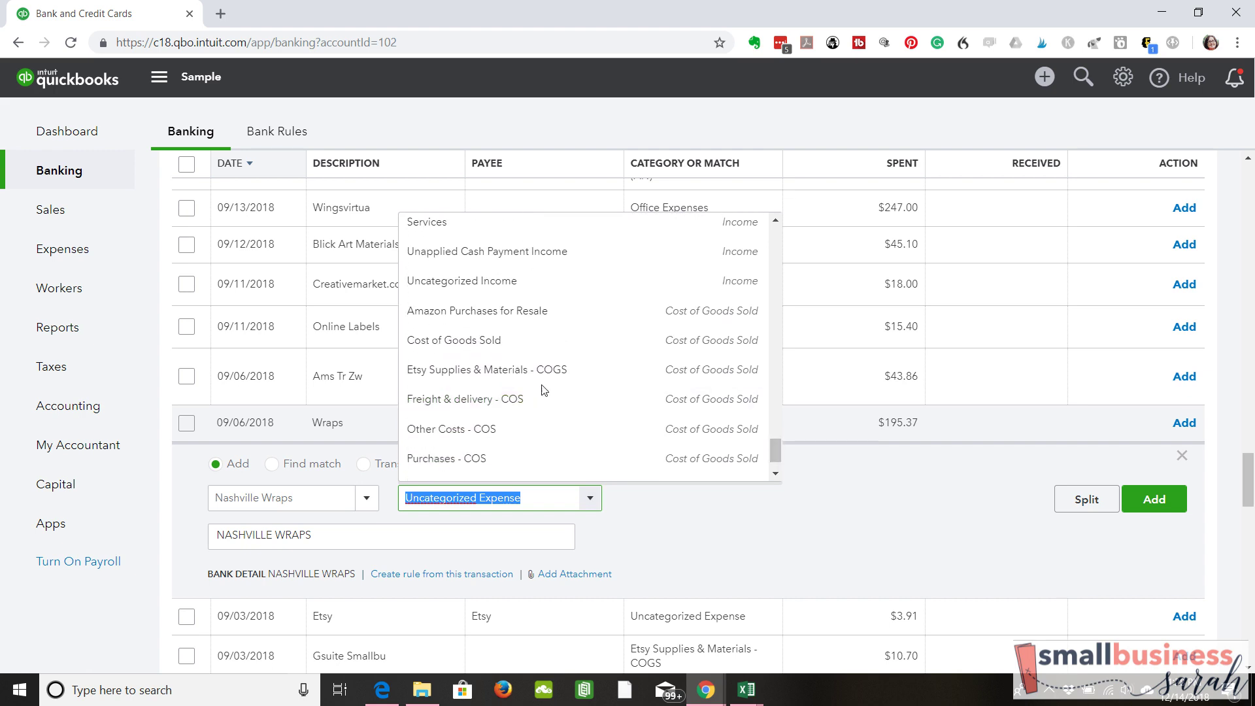
click(600, 377)
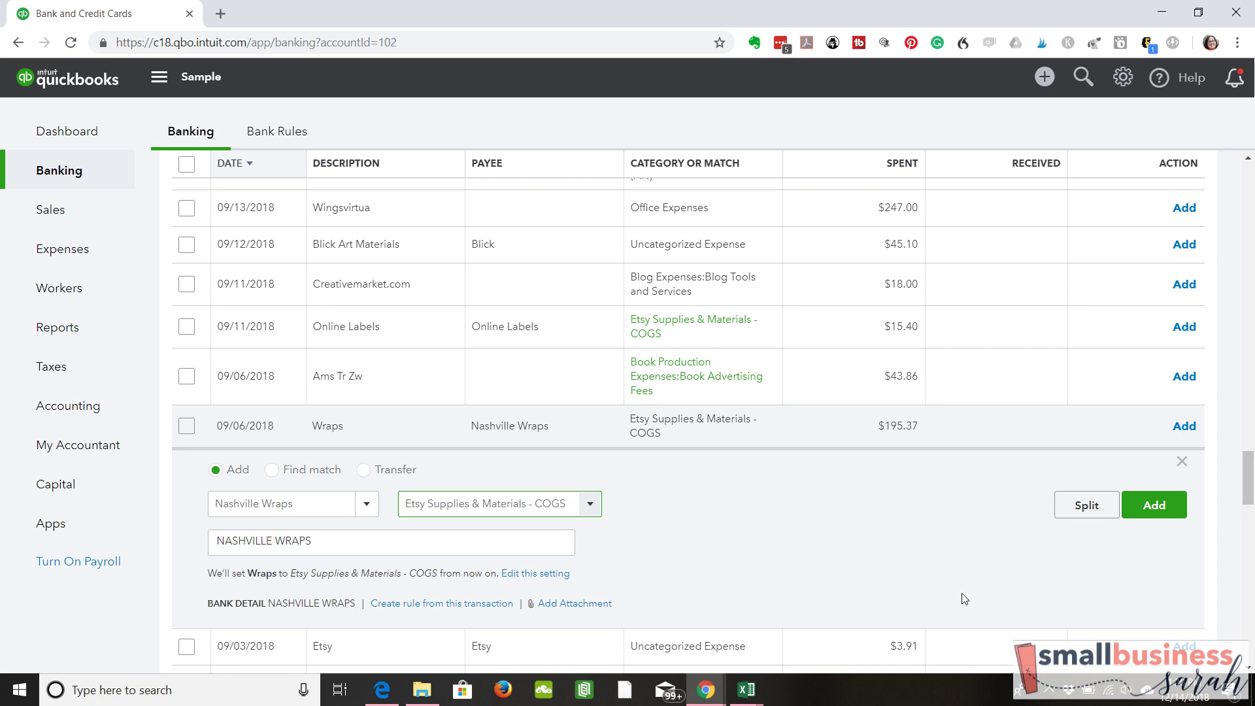
click(1155, 511)
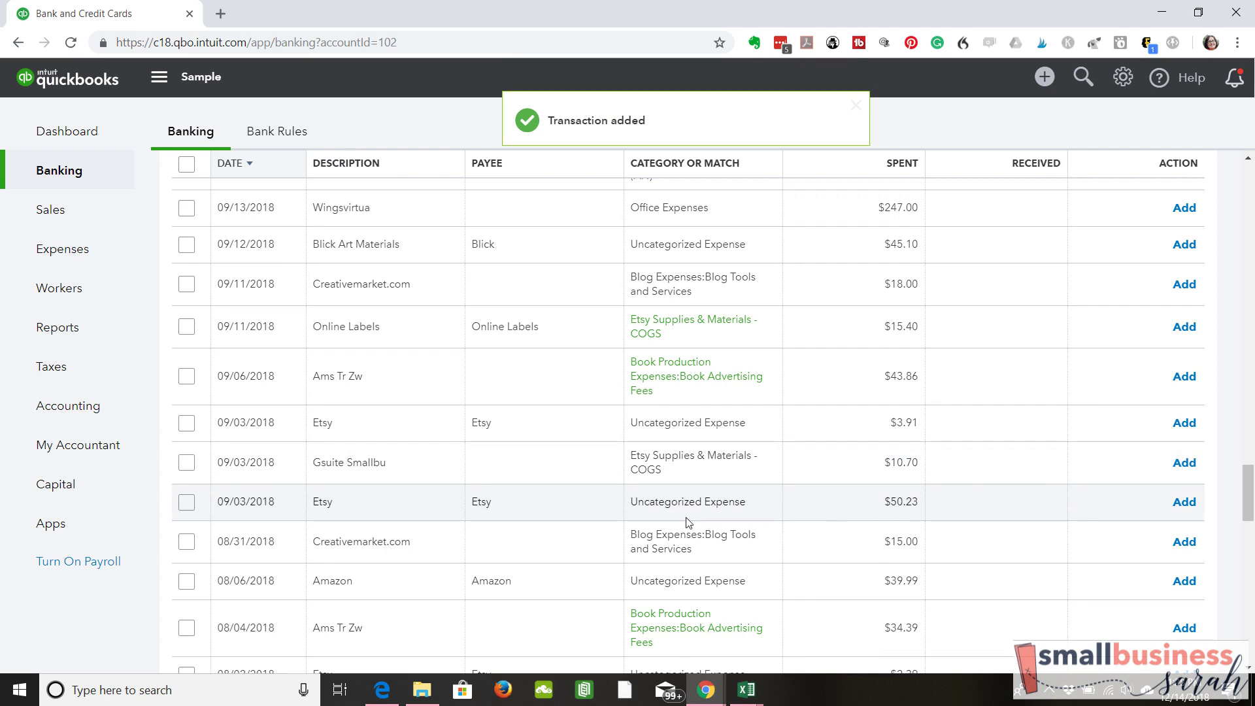
Set the $15.40 Online Labels charge's category to AN Etsy Shop Expenses:Etsy - Shipping Supplies
click(587, 340)
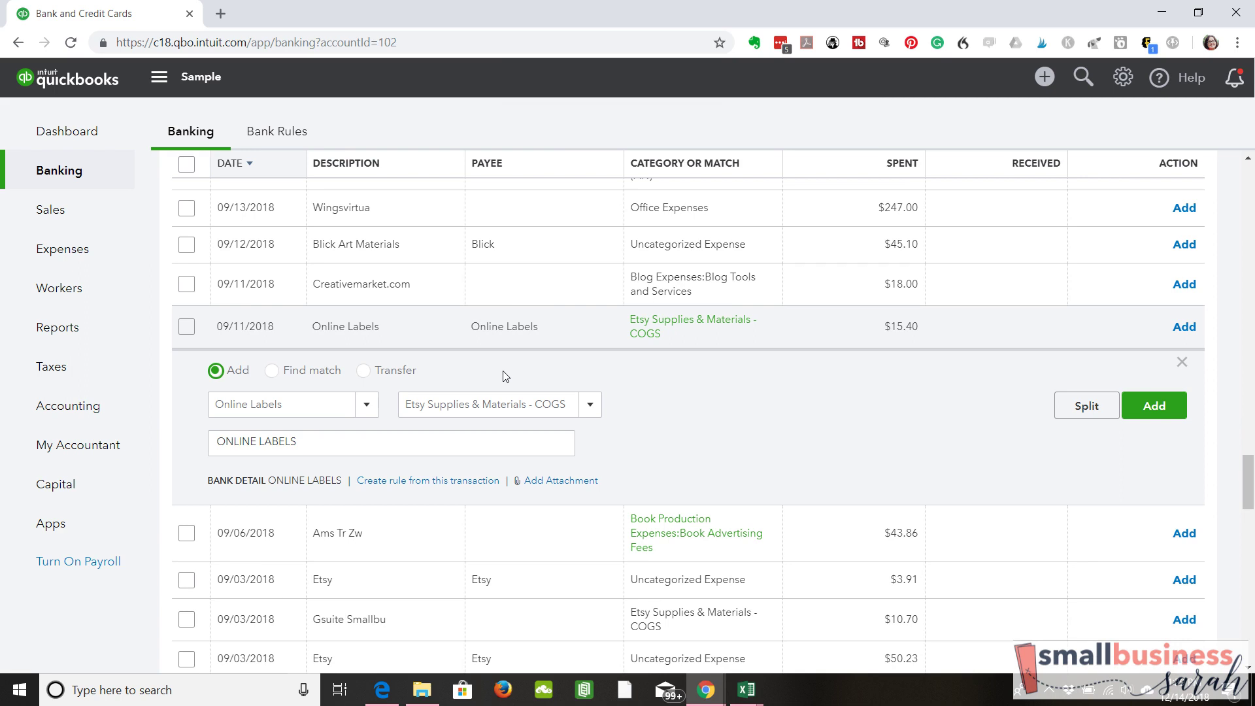
click(598, 410)
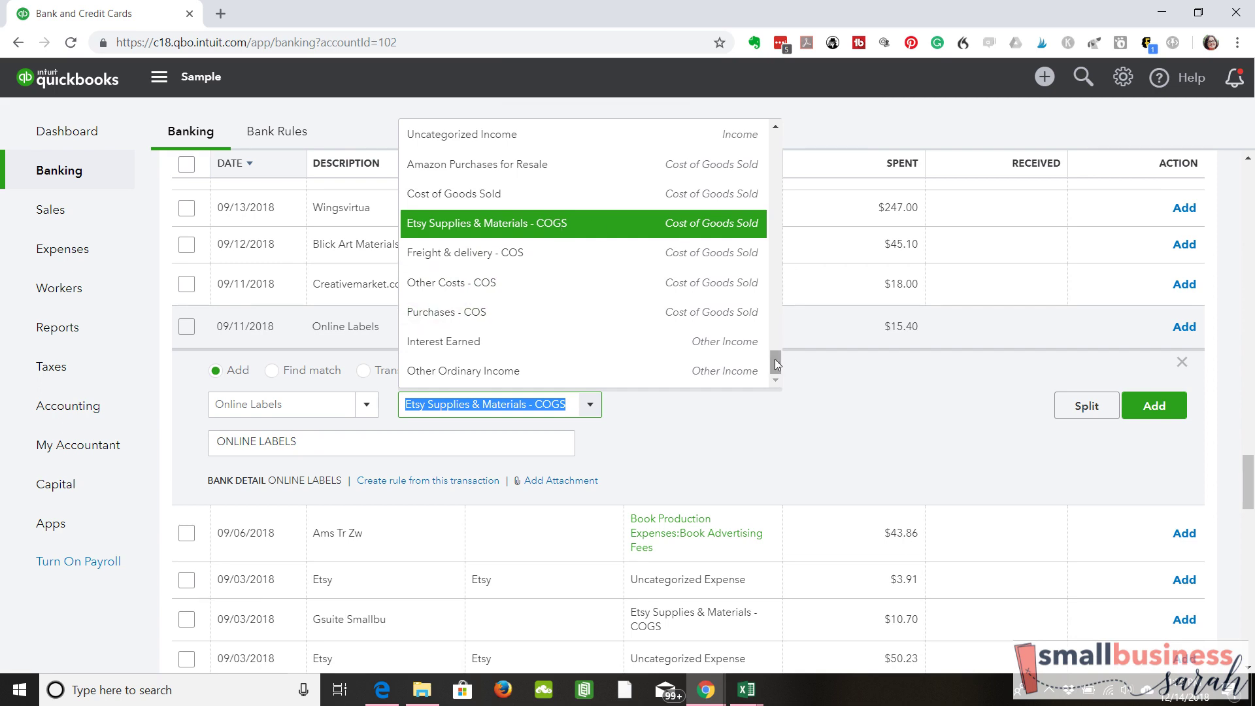
drag(775, 364, 778, 157)
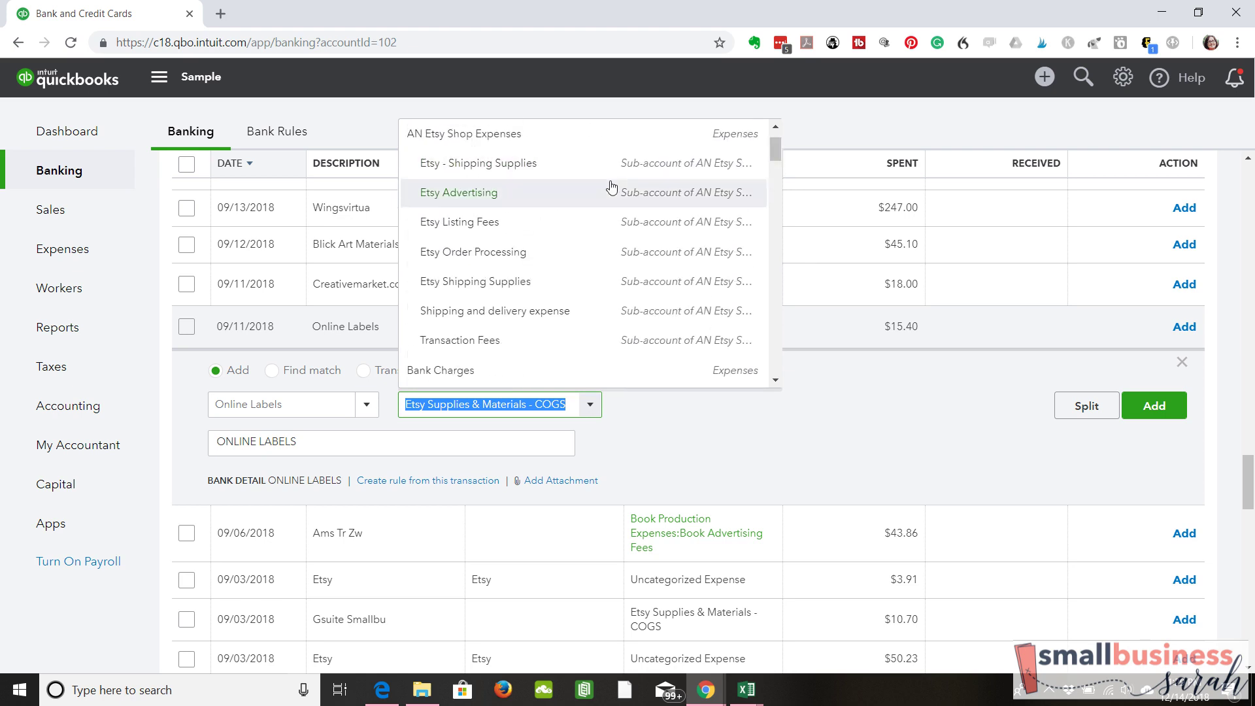
click(547, 173)
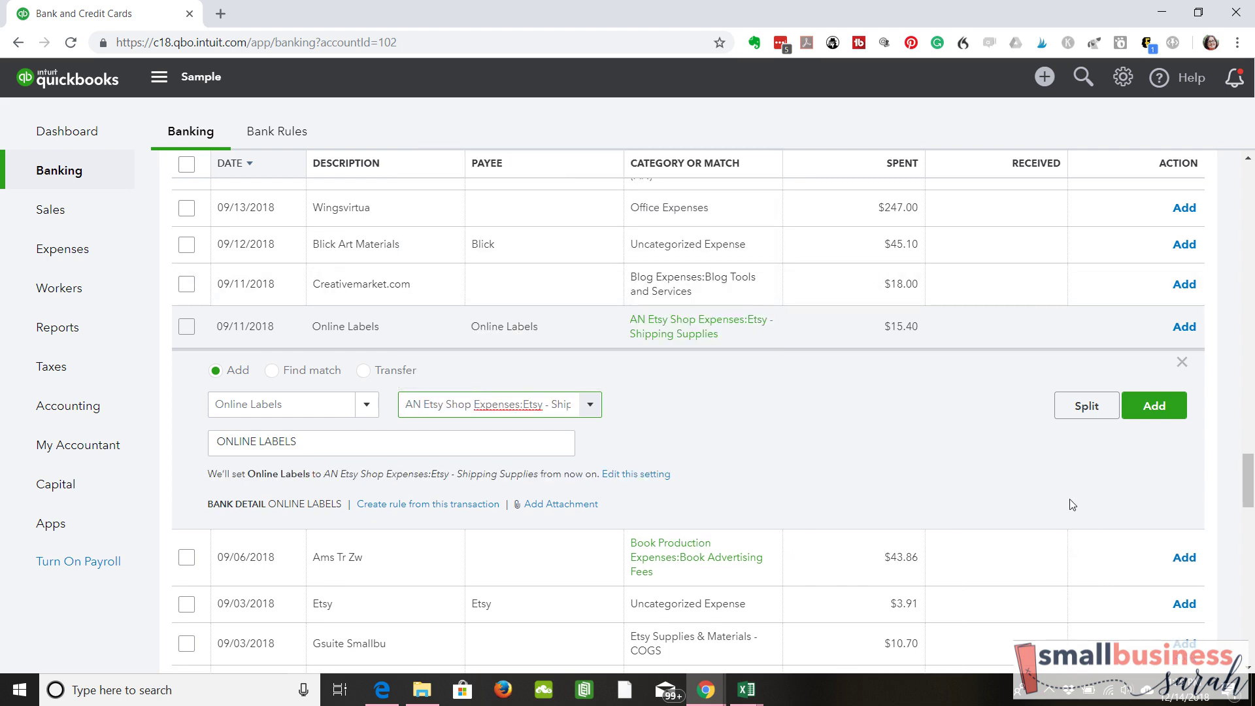
Add the Online Labels charge, then enter payee 'Goo' on the $10.70 Gsuite Smallbu charge
click(1151, 406)
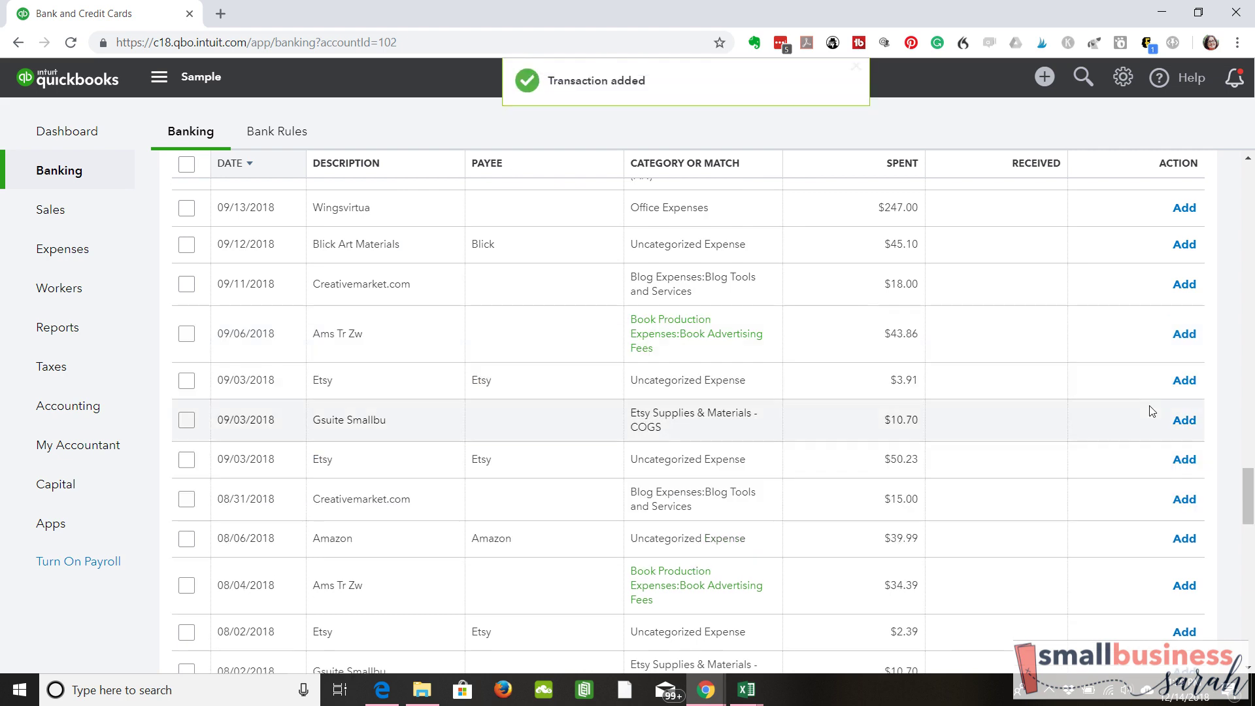
click(578, 427)
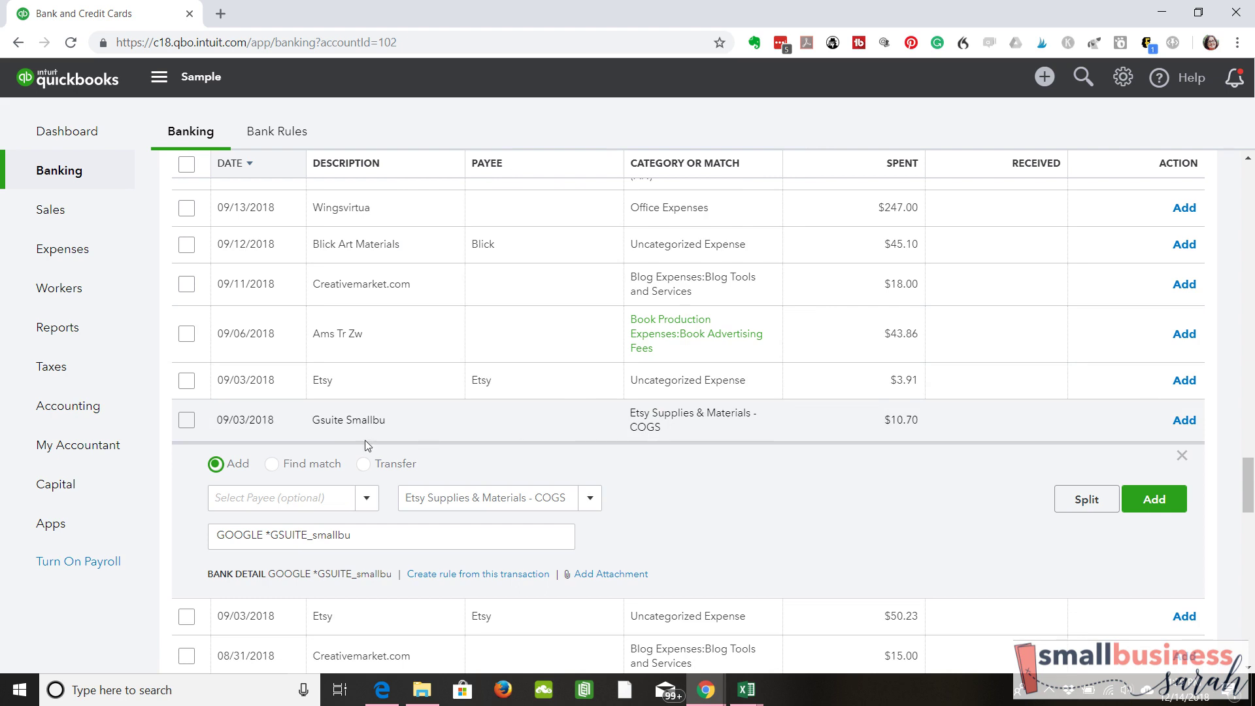
click(305, 498)
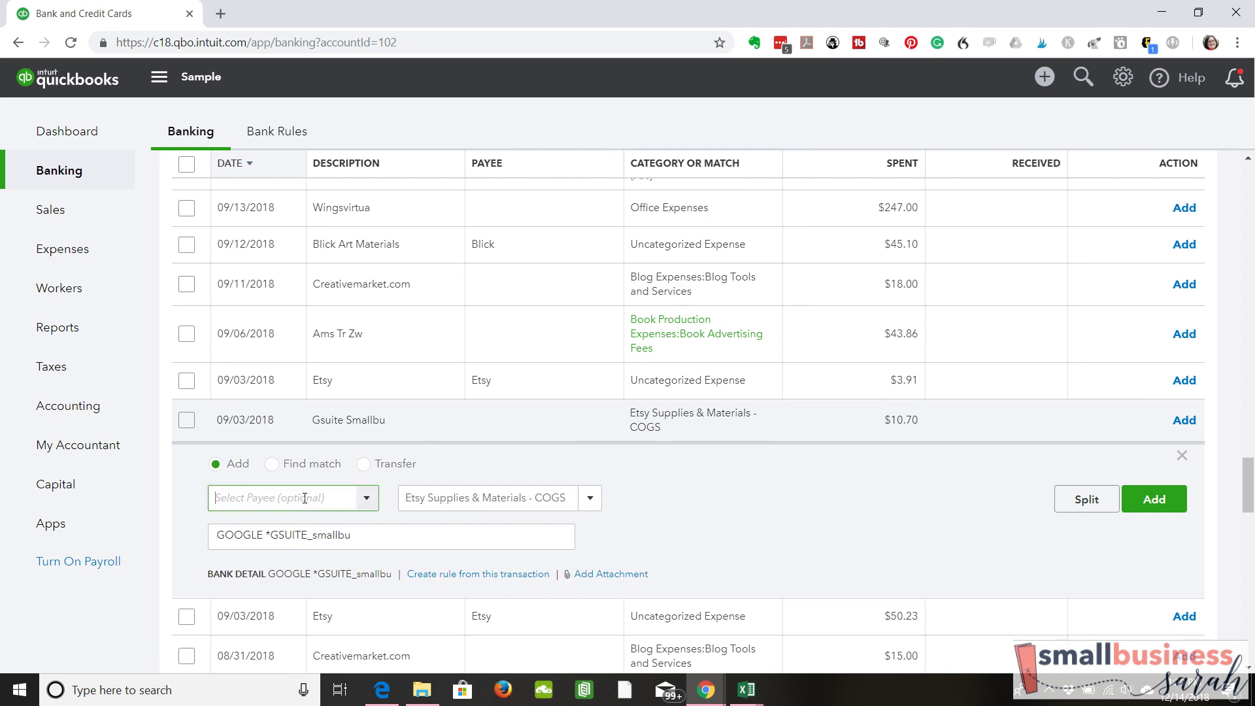
text(Google Apps)
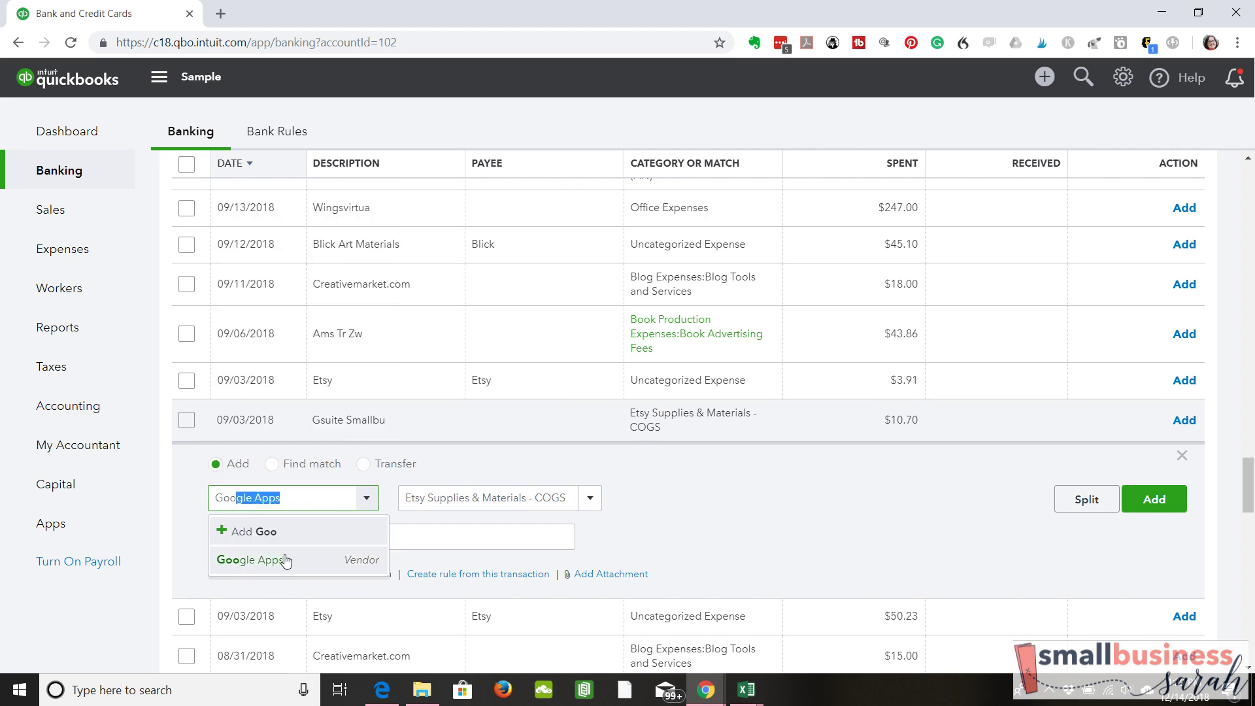
Save a new vendor named Goo, then set the Gsuite Smallbu payee to Google Apps
click(223, 535)
click(282, 239)
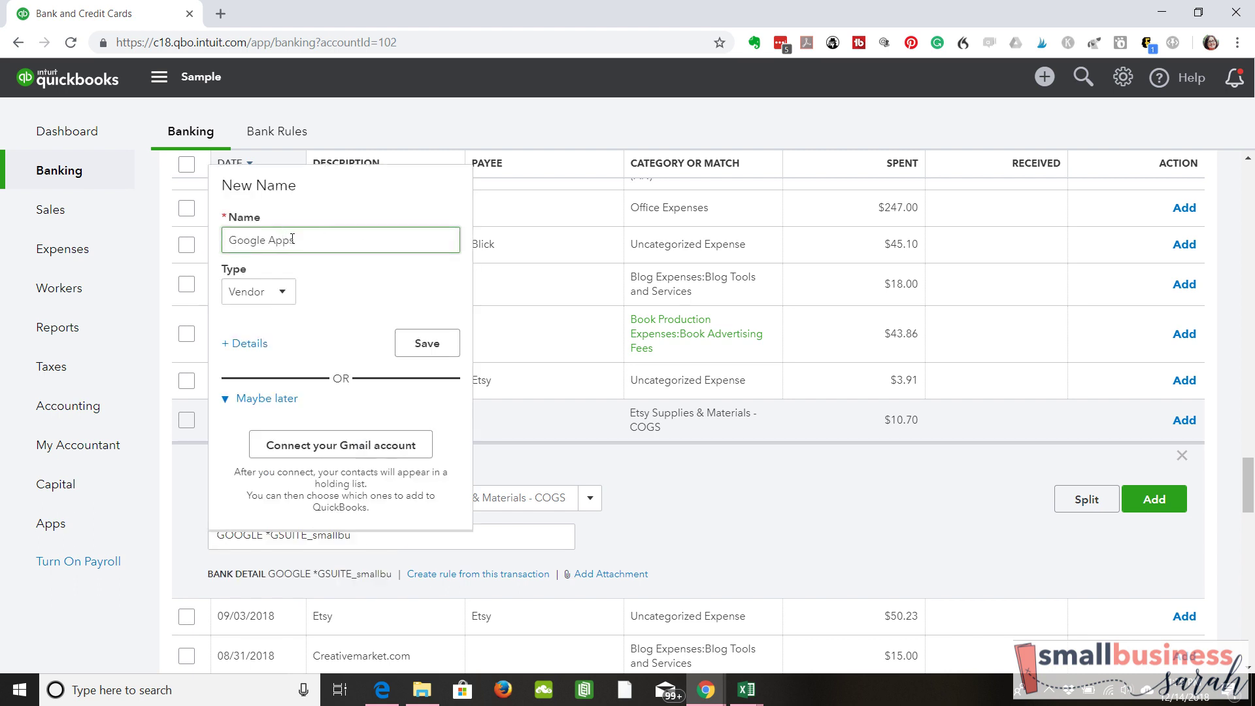
key(BackSpace)
key(BackSpace)
key(BackSpace)
key(BackSpace)
key(BackSpace)
key(BackSpace)
key(BackSpace)
click(421, 345)
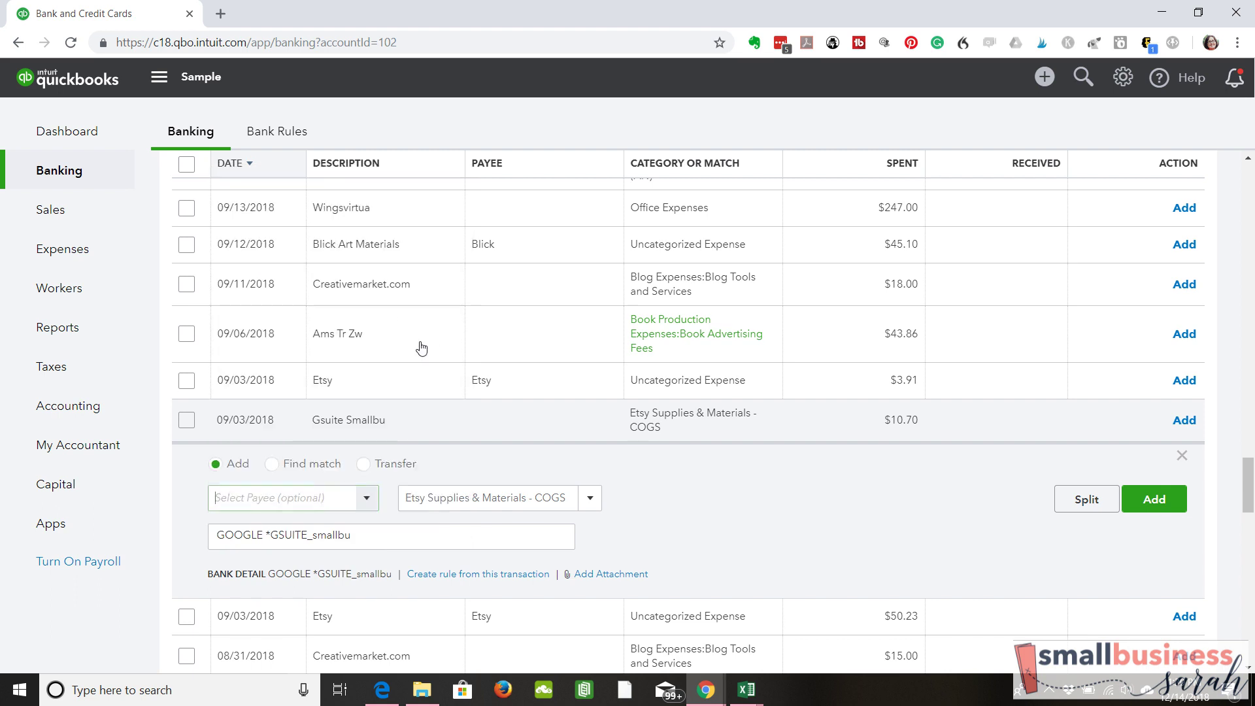
click(367, 497)
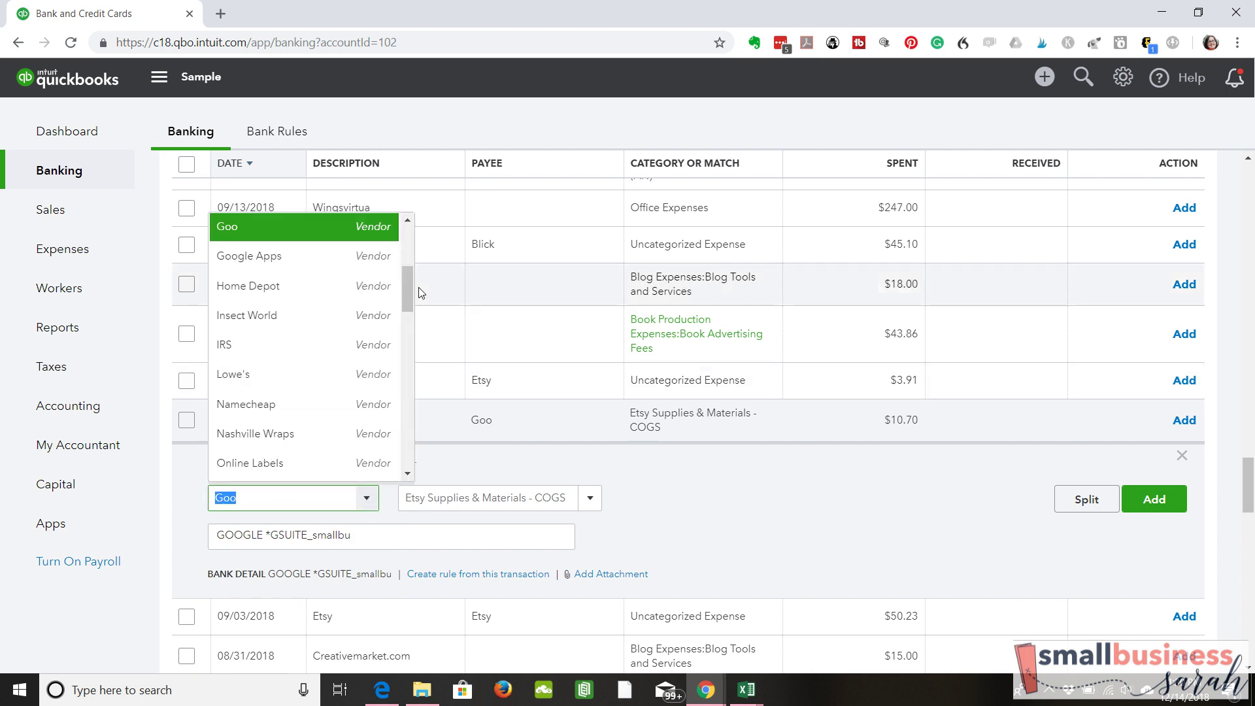
click(331, 259)
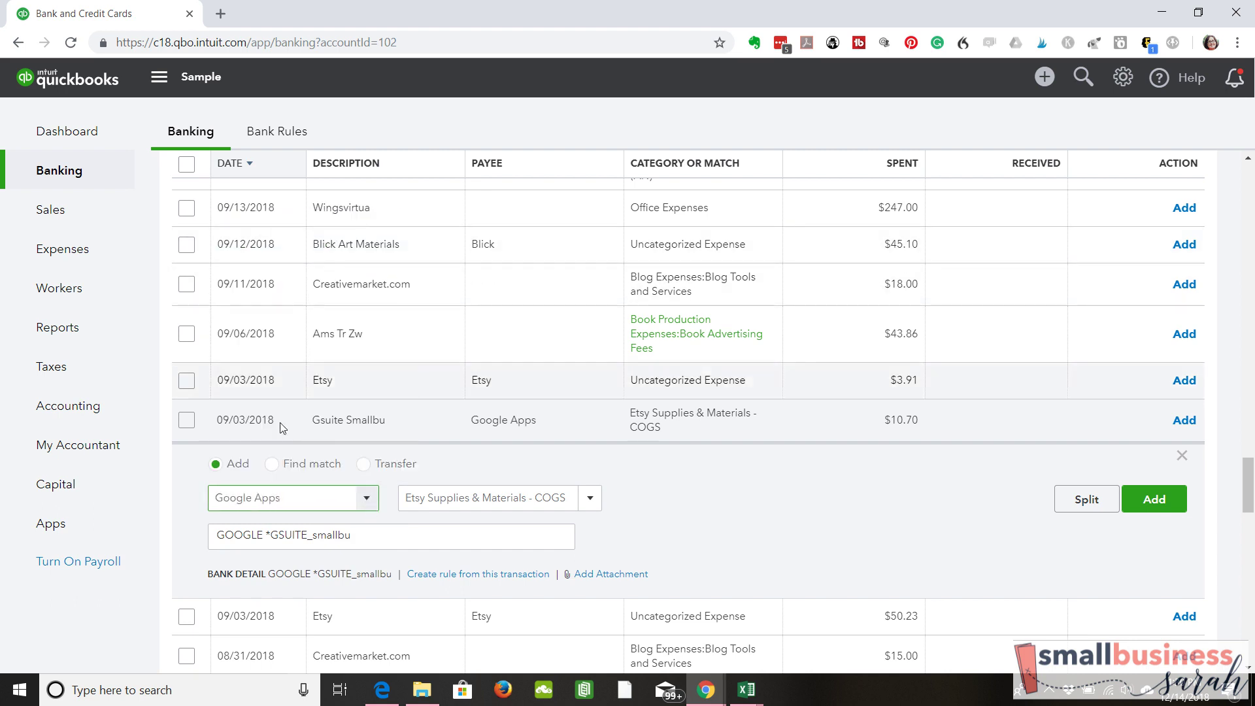
Categorize the $10.70 Gsuite Smallbu charge as Blog Expenses:Blog Tools and Services and add it
click(590, 500)
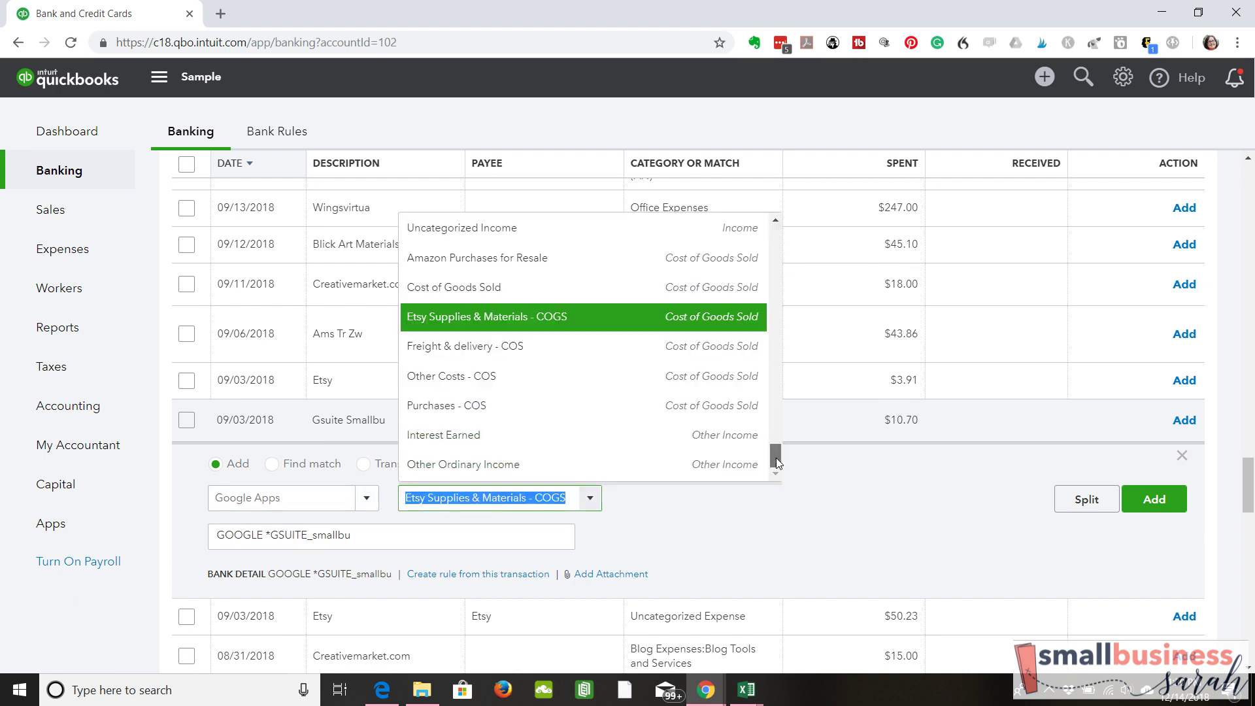
drag(777, 462, 779, 325)
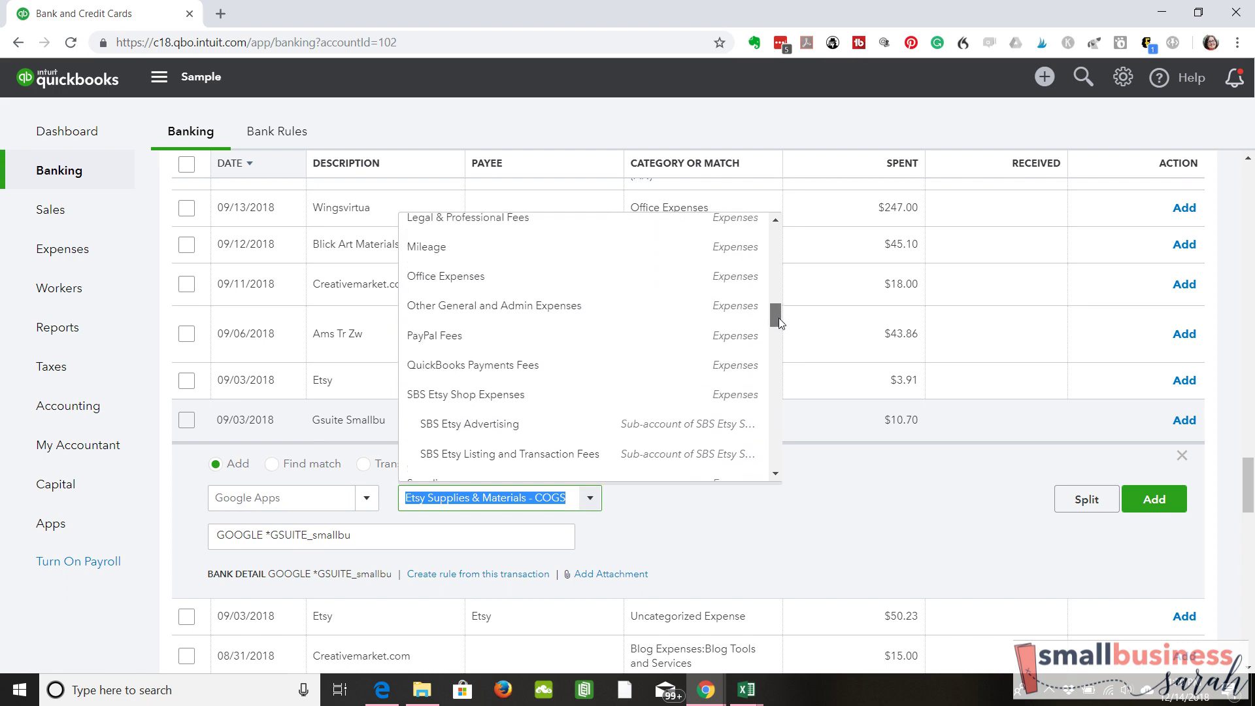
drag(779, 318, 776, 268)
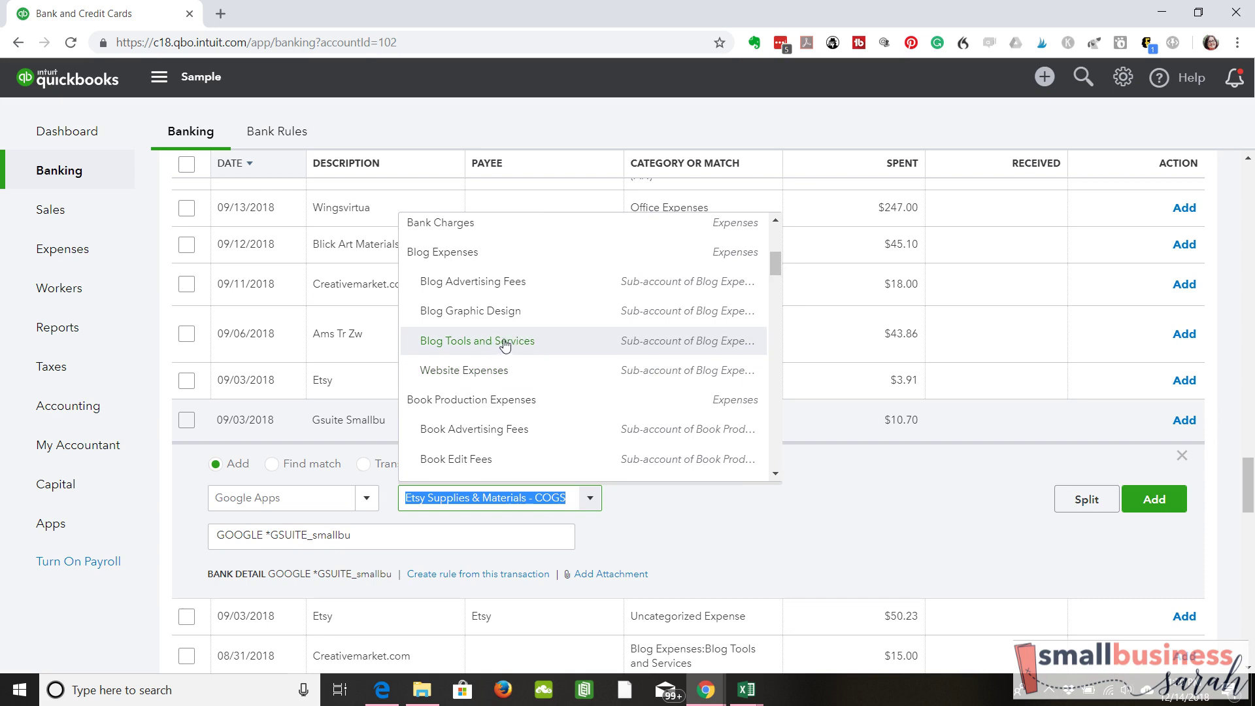
click(556, 348)
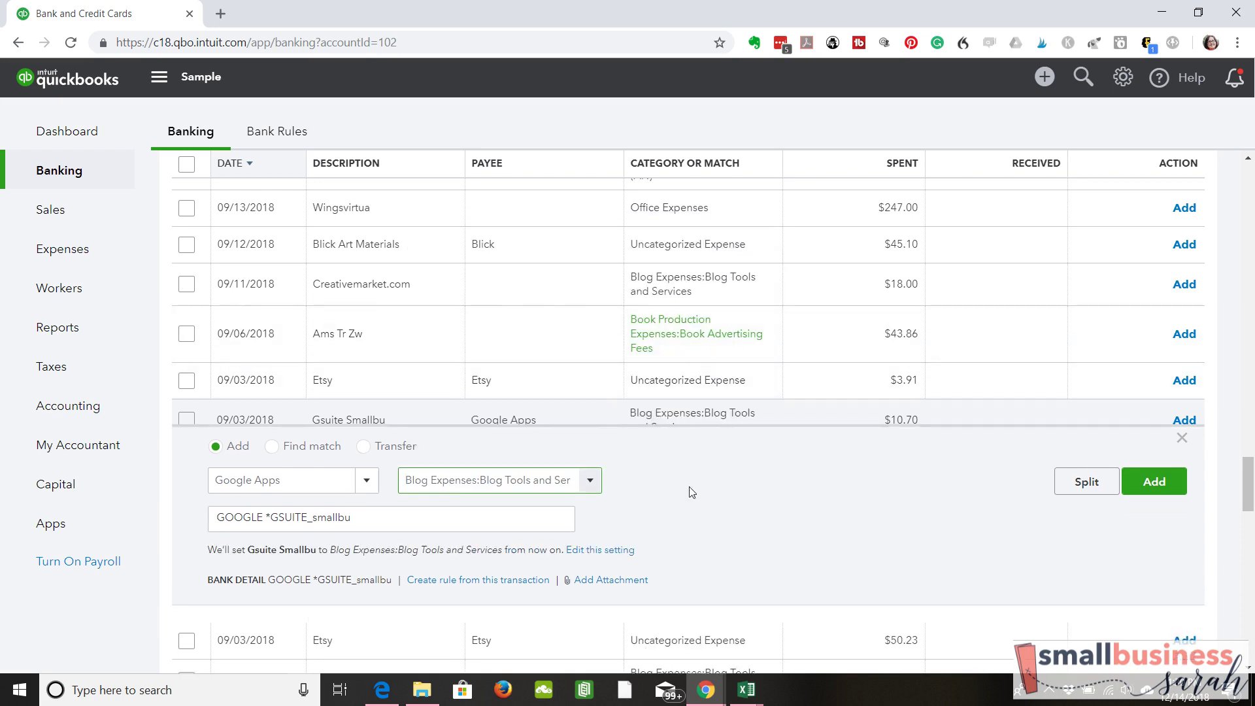
click(1155, 483)
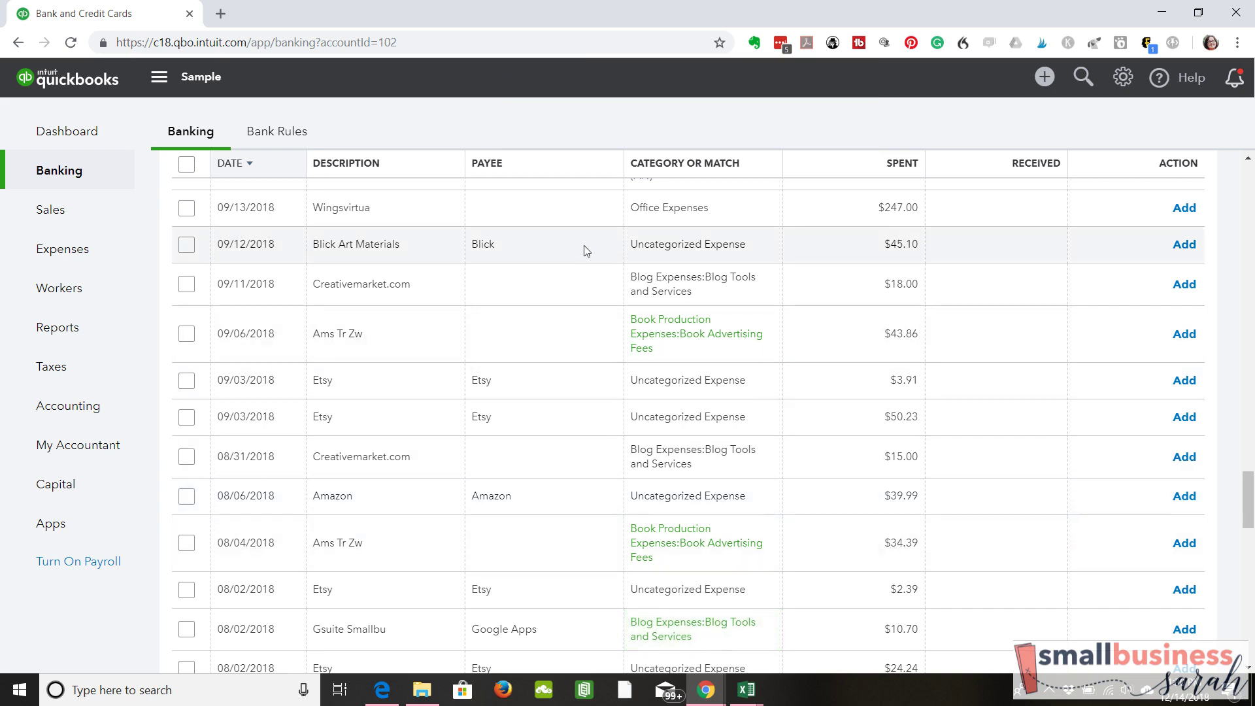
Expand the $45.10 Blick Art Materials charge from 09/12/2018 for review
click(586, 251)
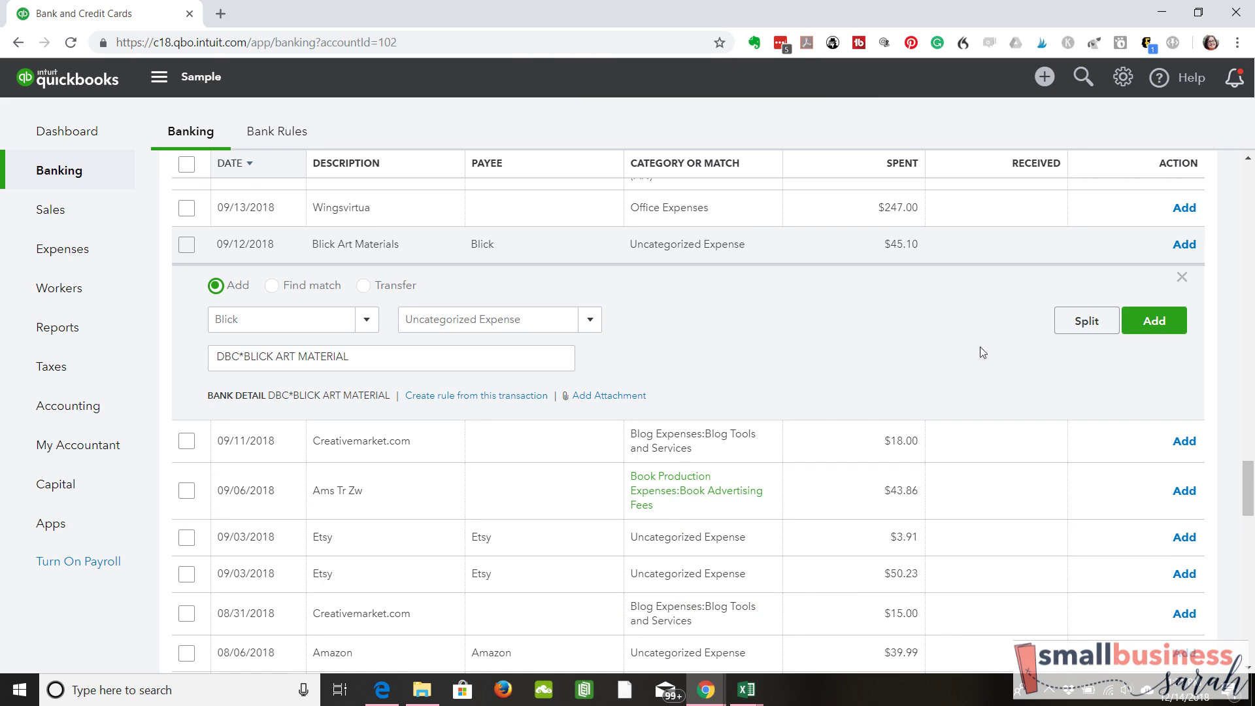
Split the Blick charge, making the first line Supplies & Materials for 25.10
click(1087, 327)
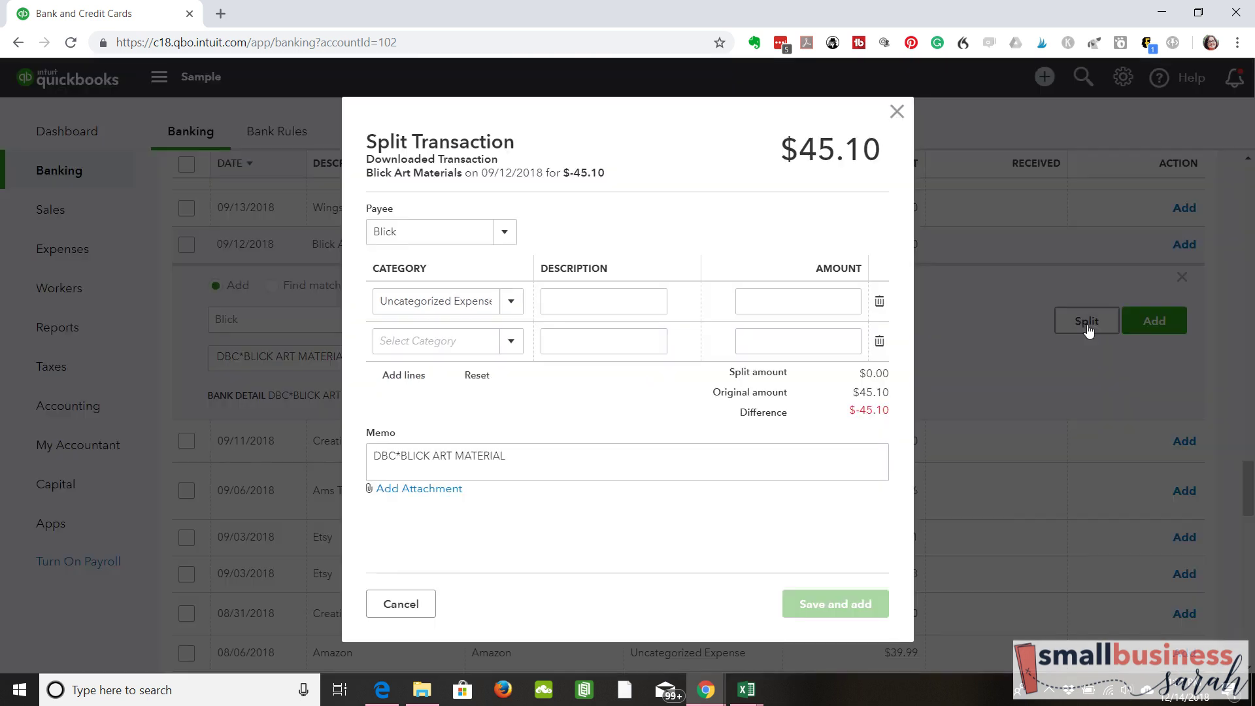
click(510, 307)
click(510, 305)
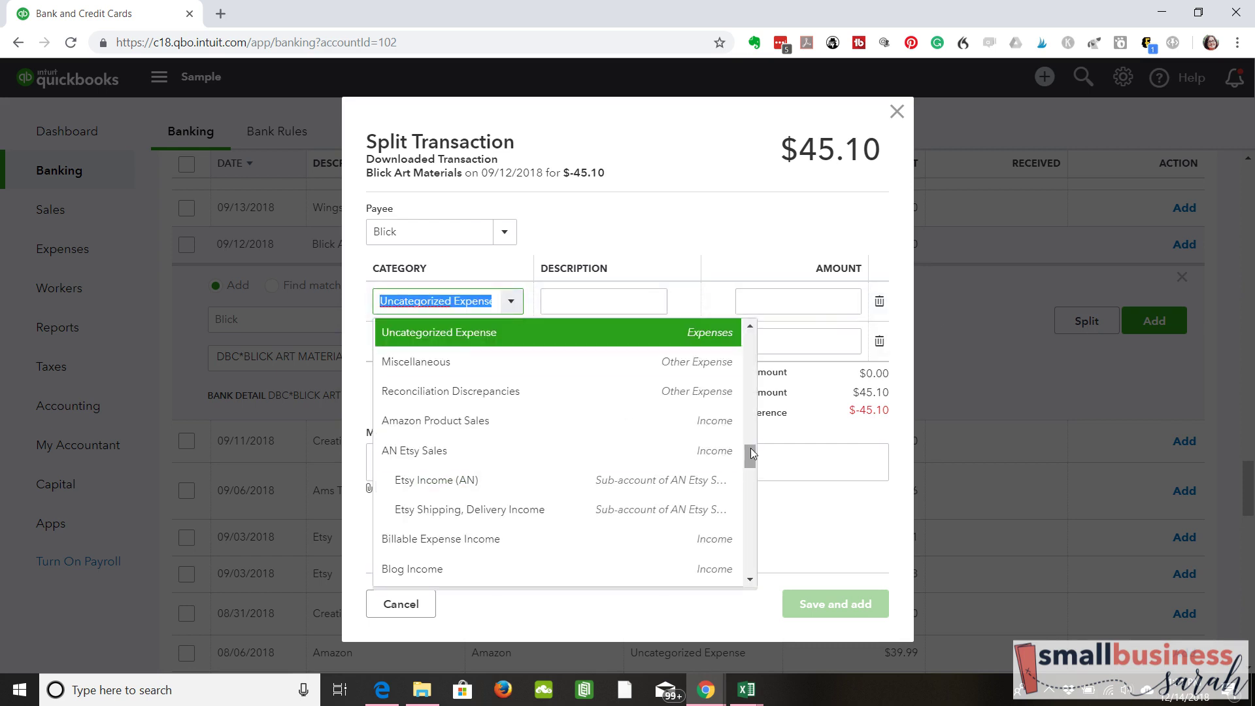
drag(750, 451, 749, 334)
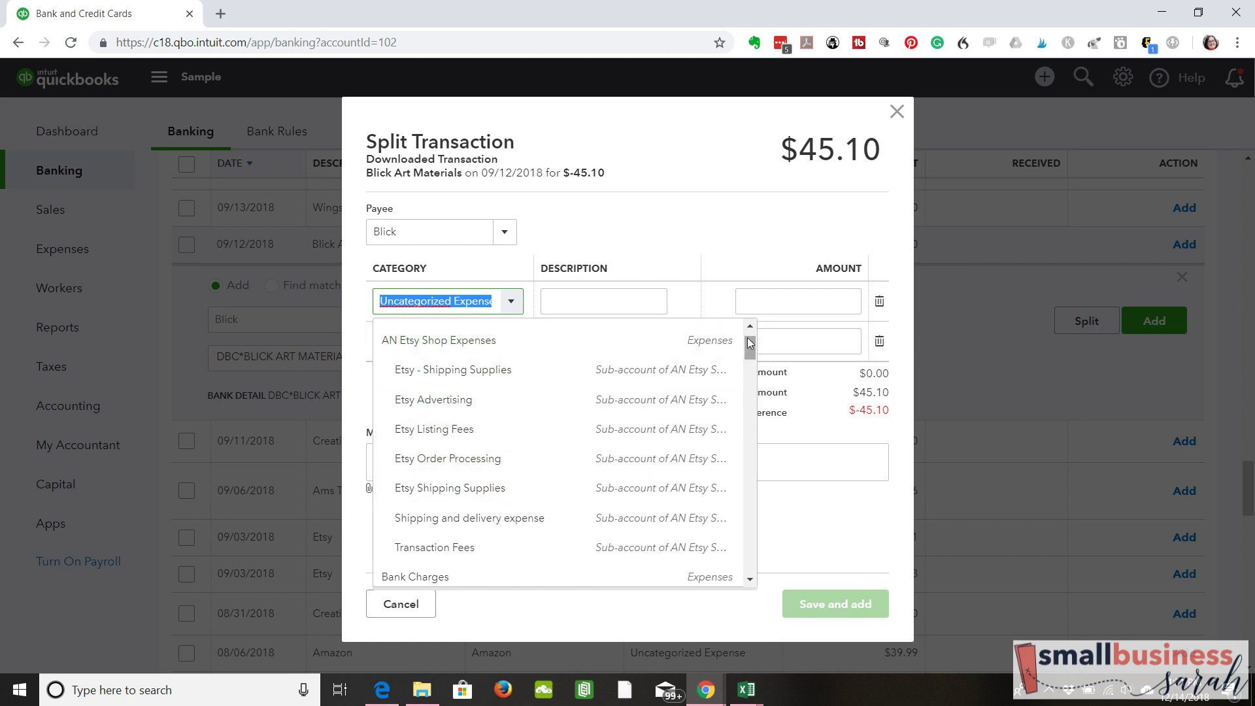
drag(750, 353, 750, 439)
click(533, 419)
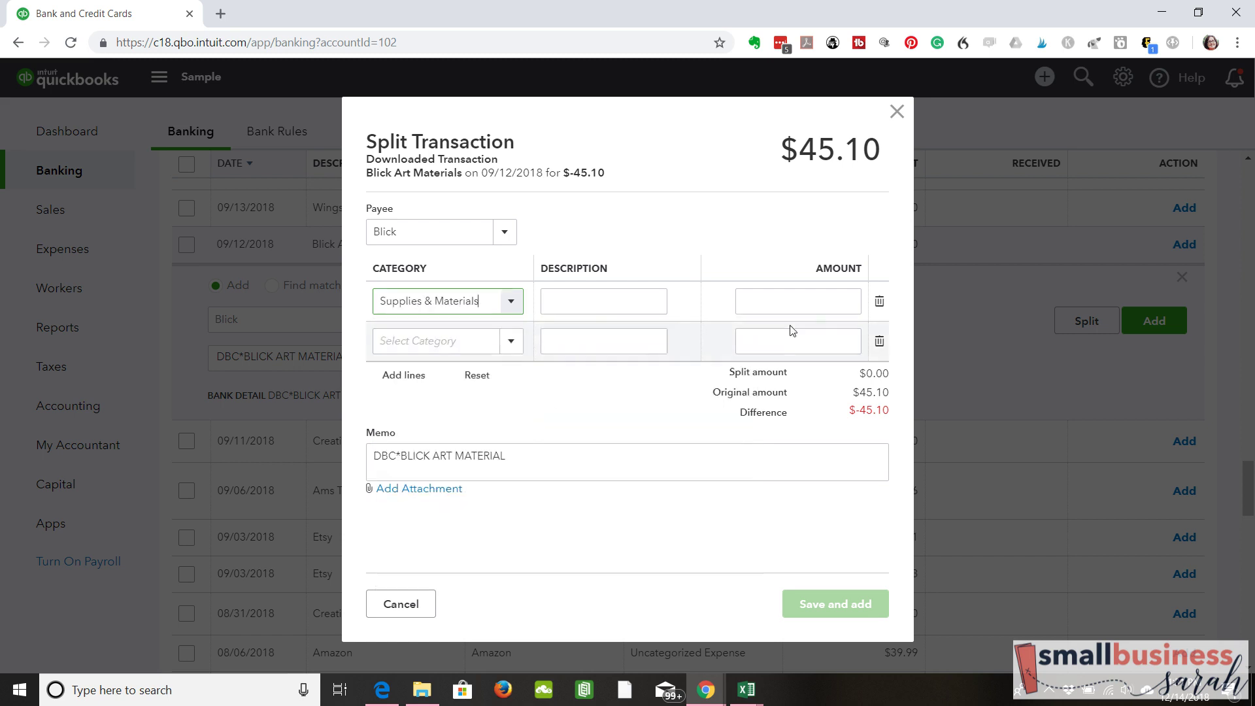
click(833, 312)
text(25.10)
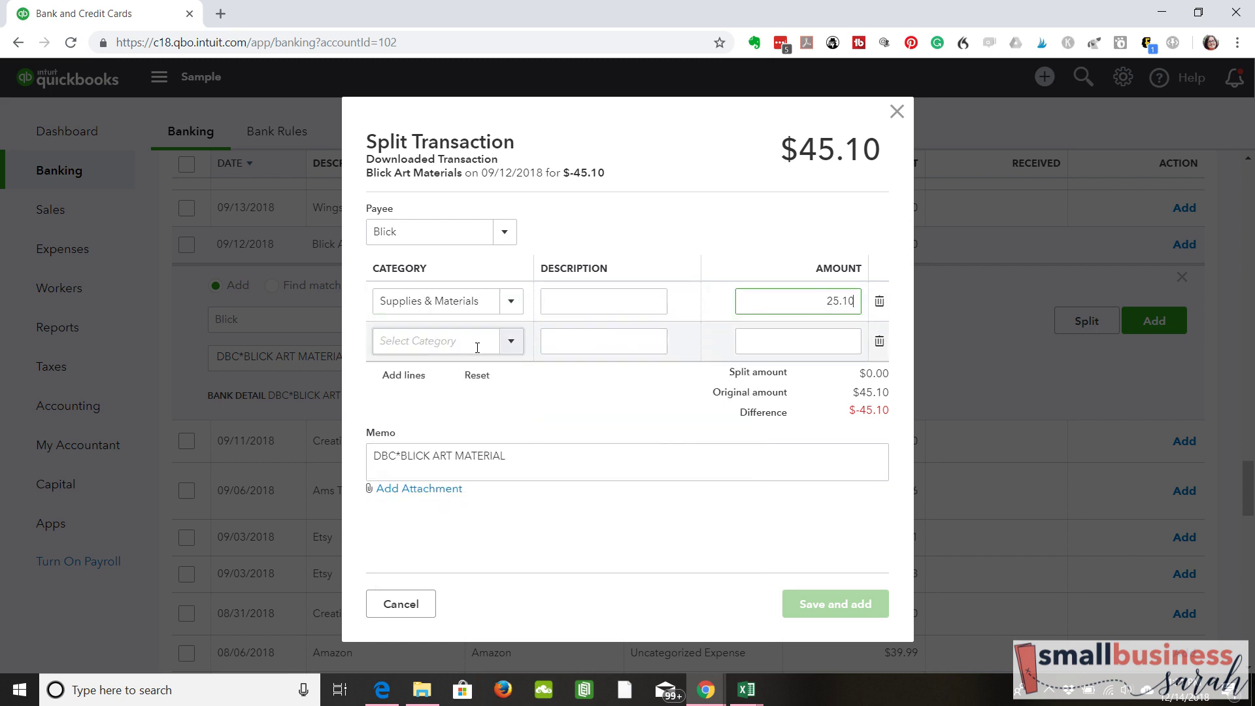
Make the second split line Etsy Supplies & Materials - COGS for 20.00, then save and add
click(473, 347)
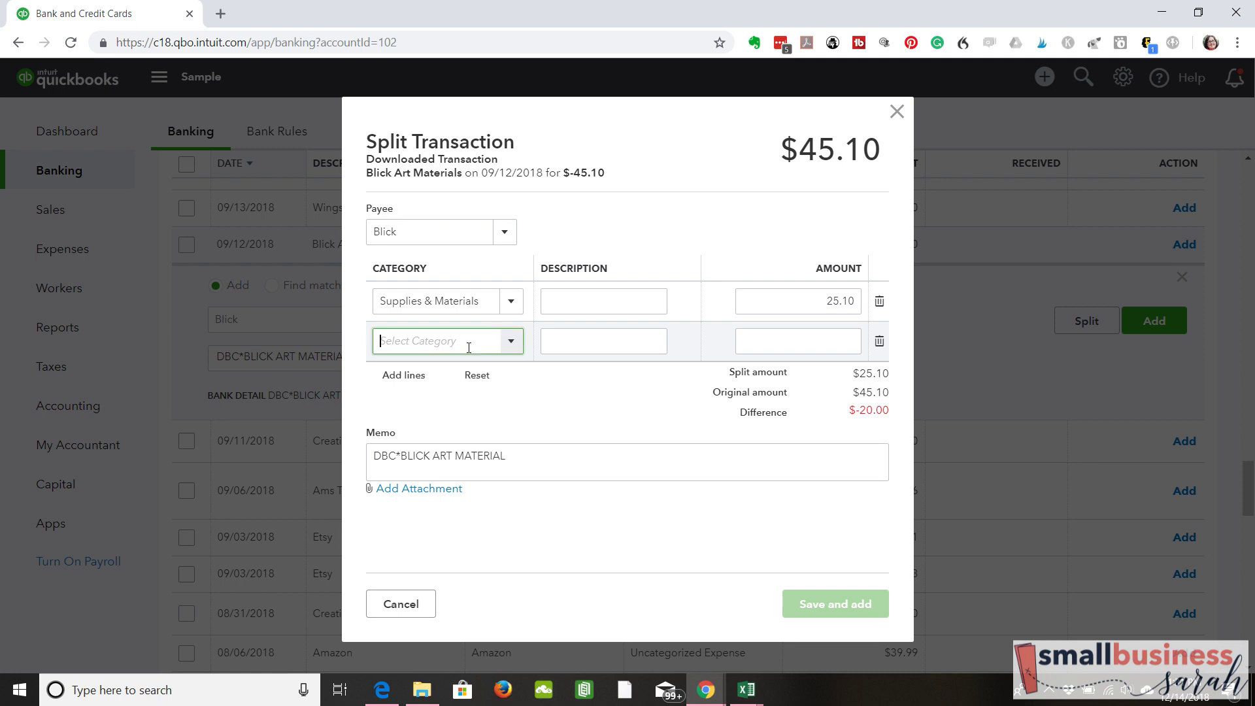
text(Ets)
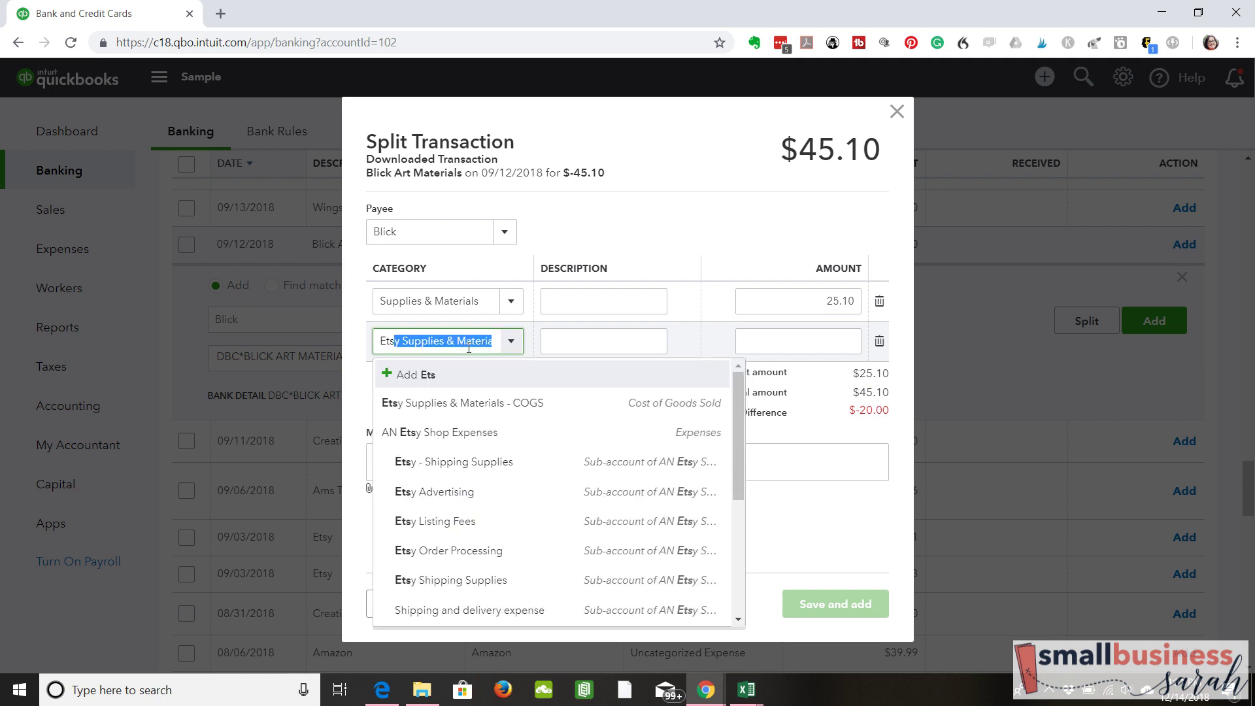
text(y Supplies & Materia)
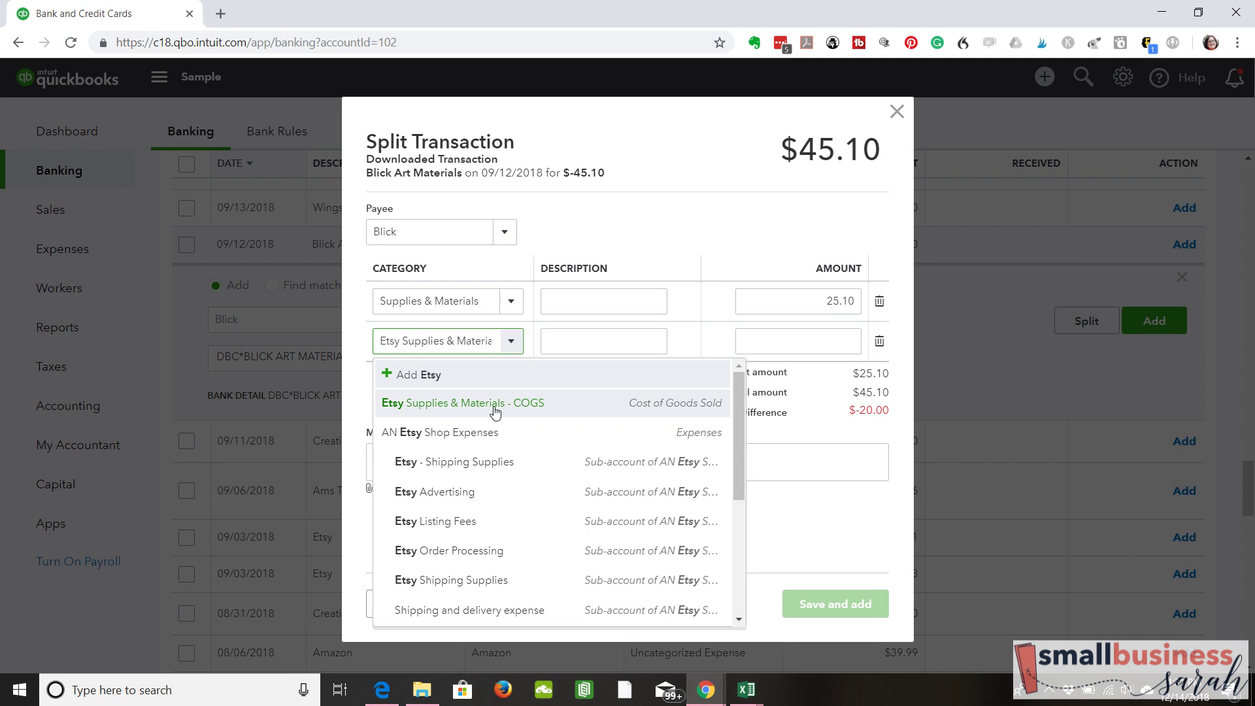
click(495, 410)
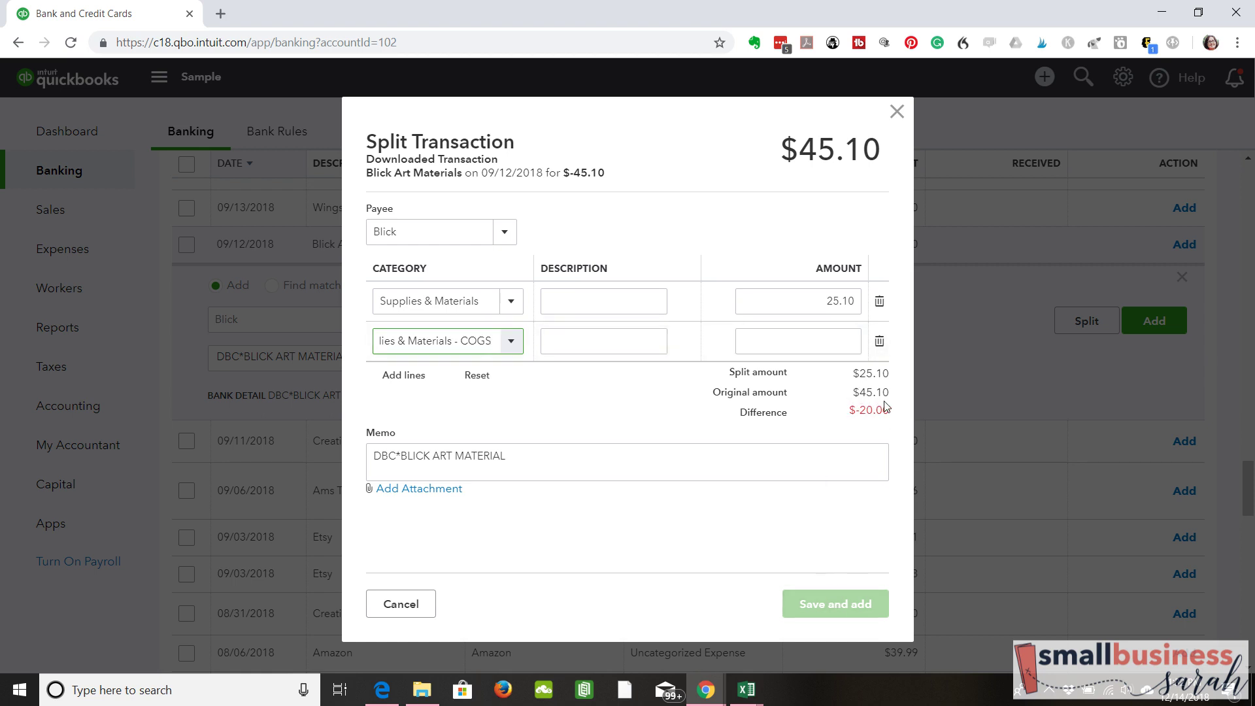
click(844, 339)
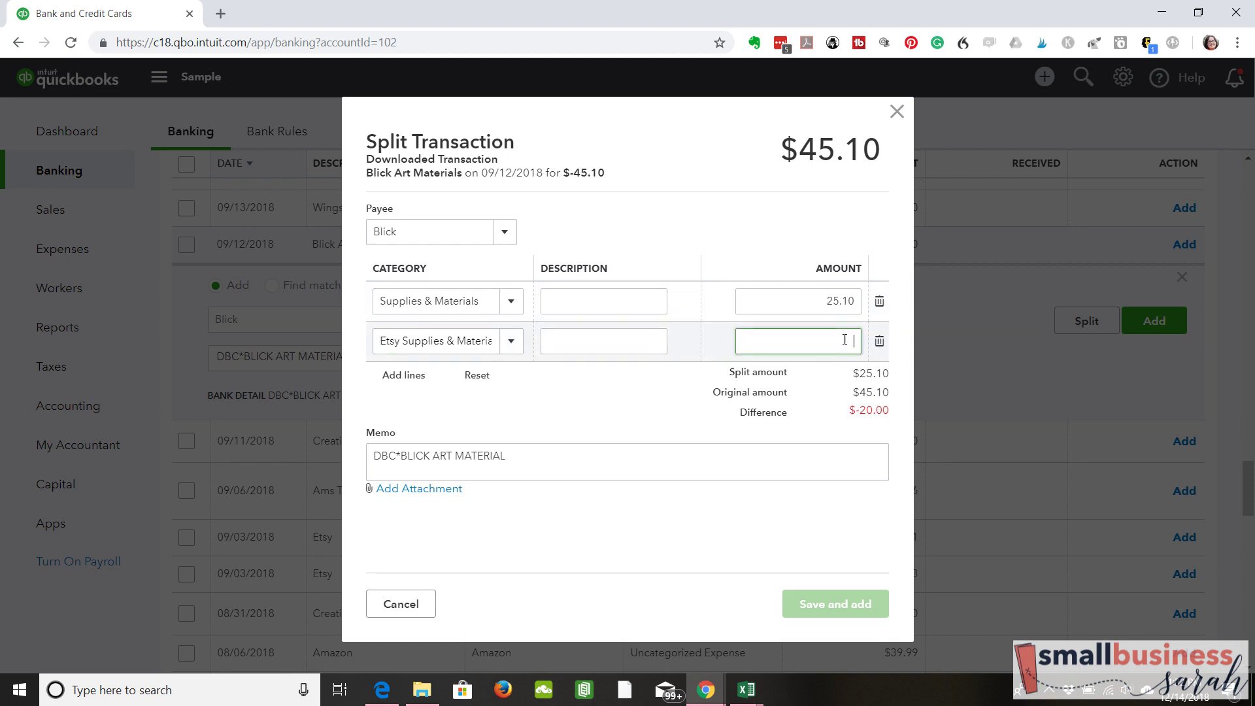
text(20.00)
click(813, 300)
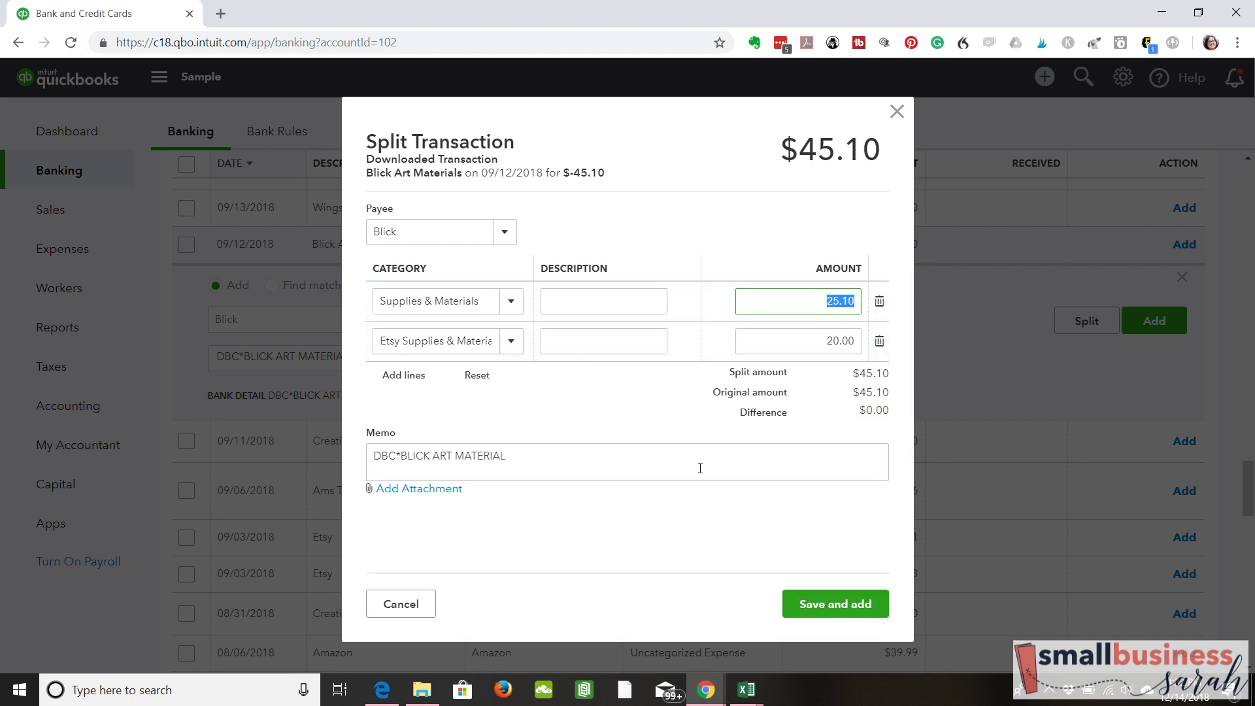
click(841, 604)
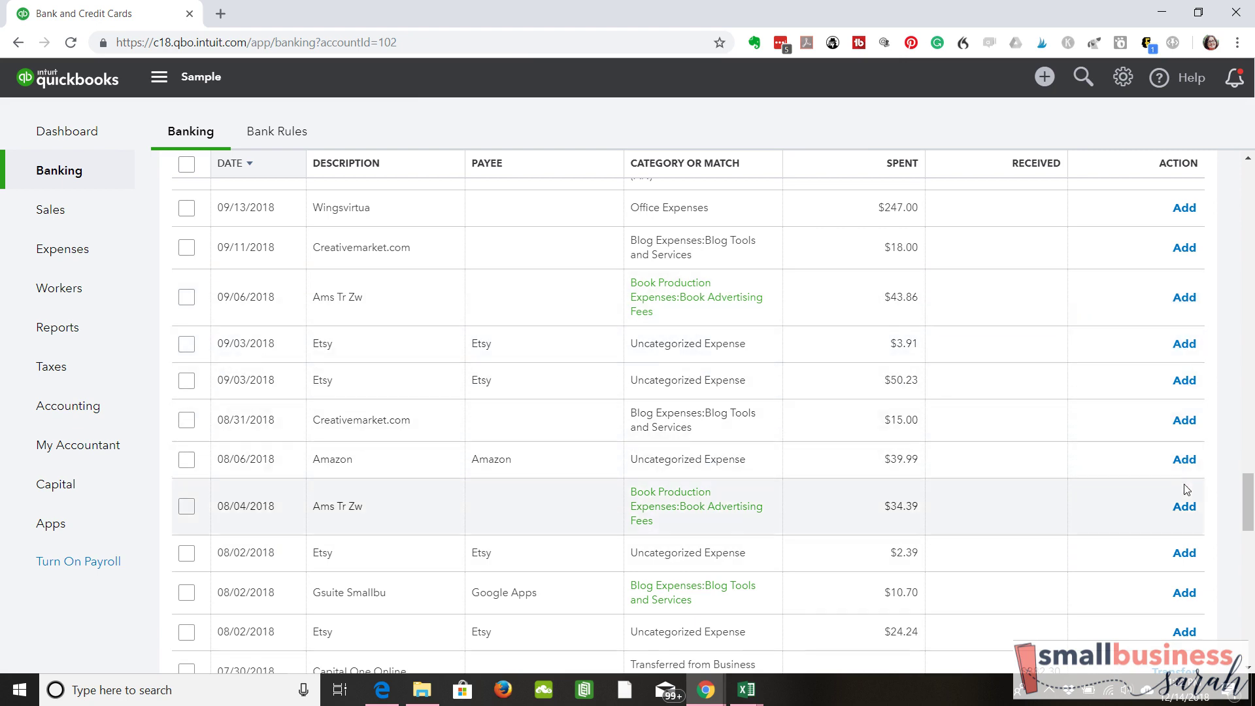
Select the 08/02 Gsuite Smallbu, 08/02 Etsy and 08/04 Ams Tr Zw transactions for batch action
click(186, 593)
click(186, 553)
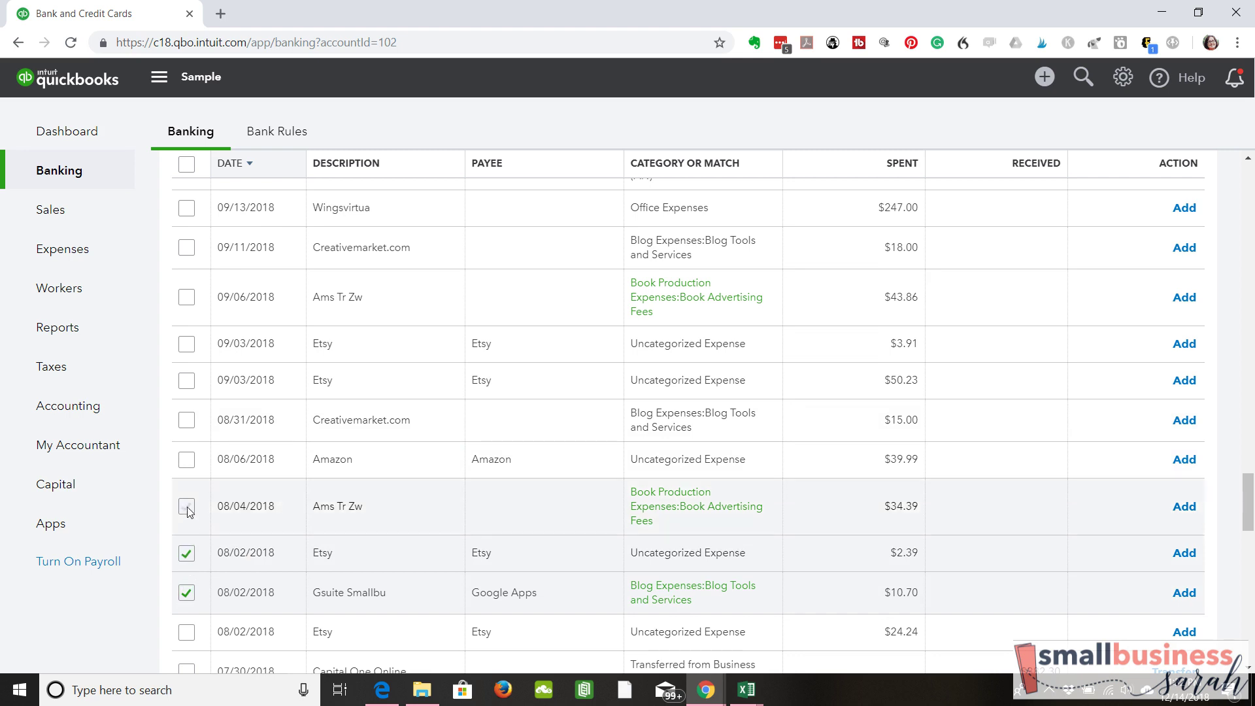
click(187, 507)
drag(1248, 500, 1248, 189)
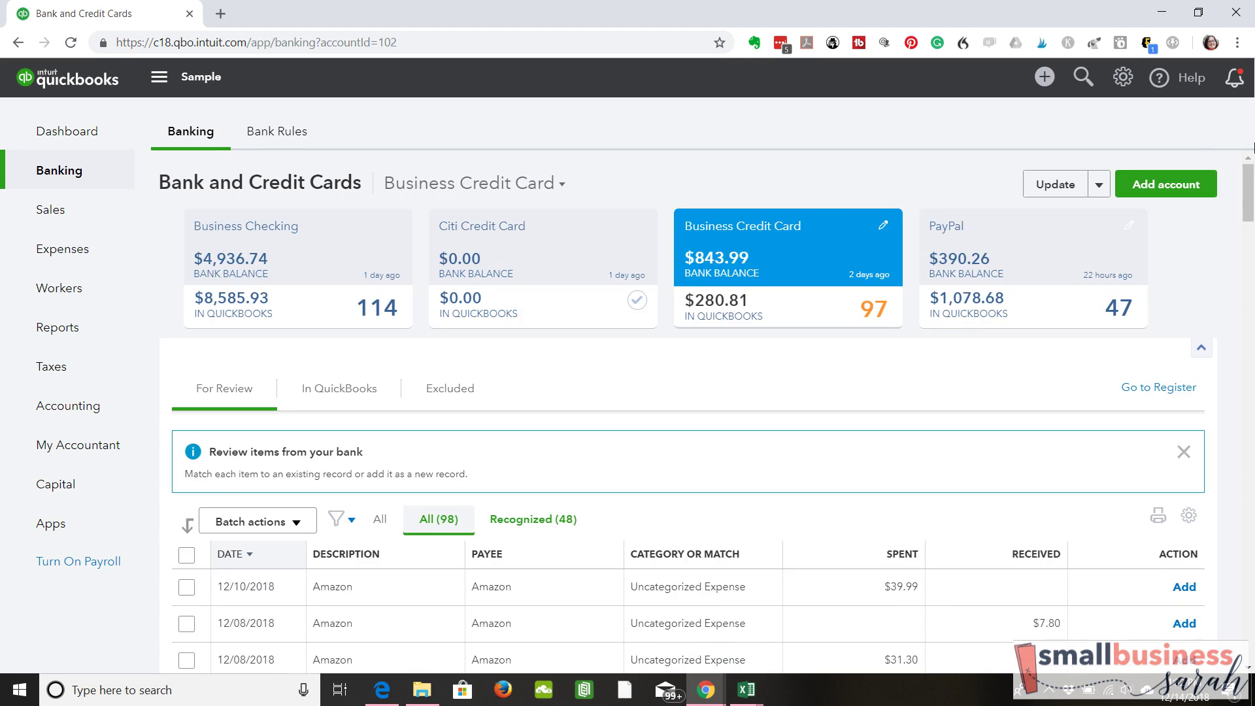
click(303, 524)
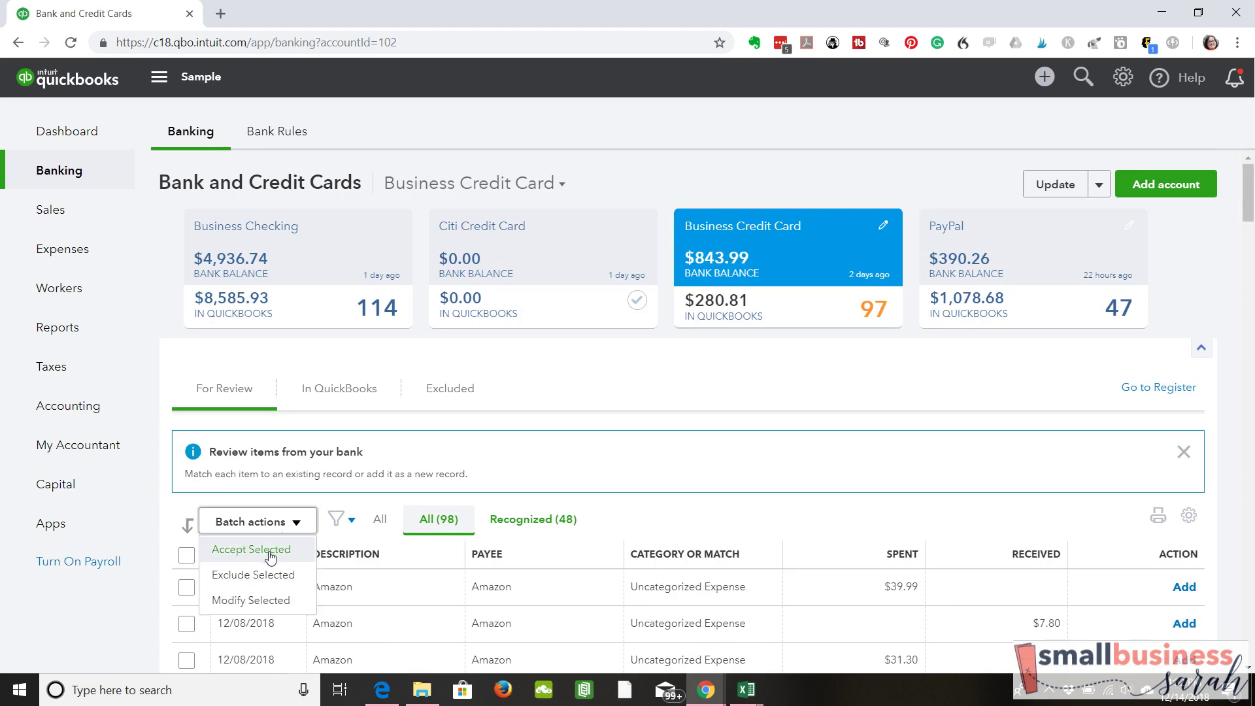
click(272, 603)
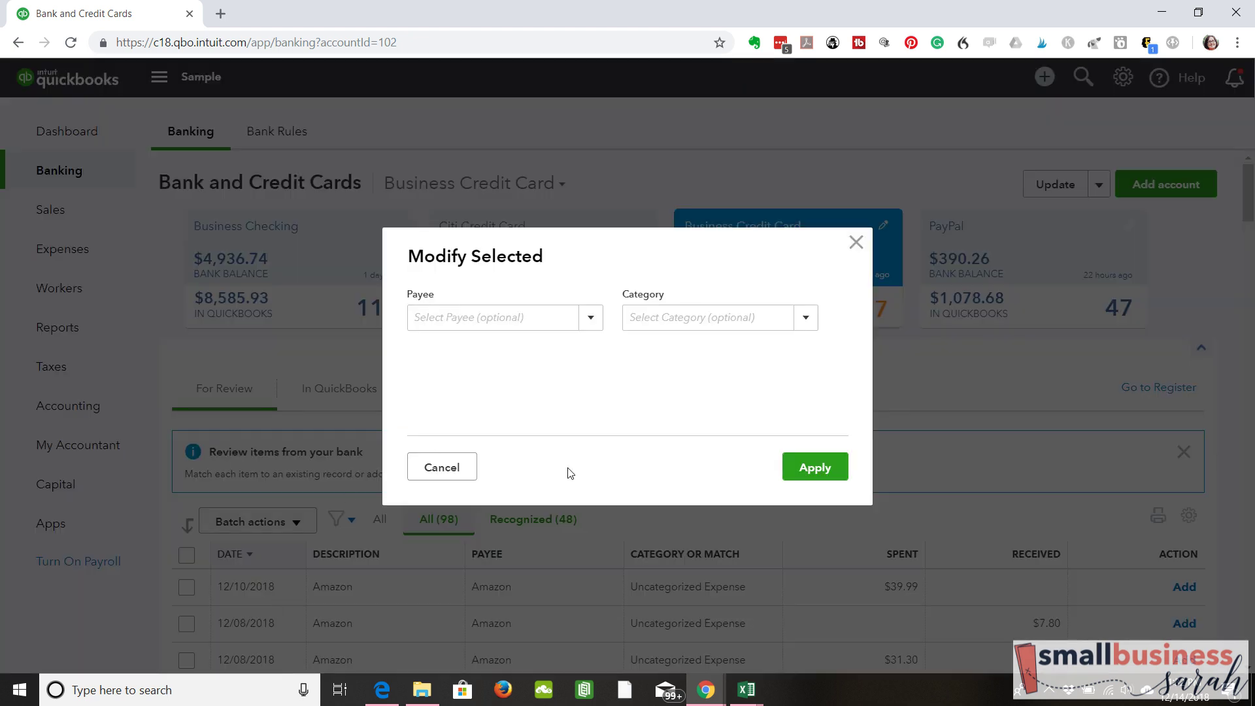
click(591, 320)
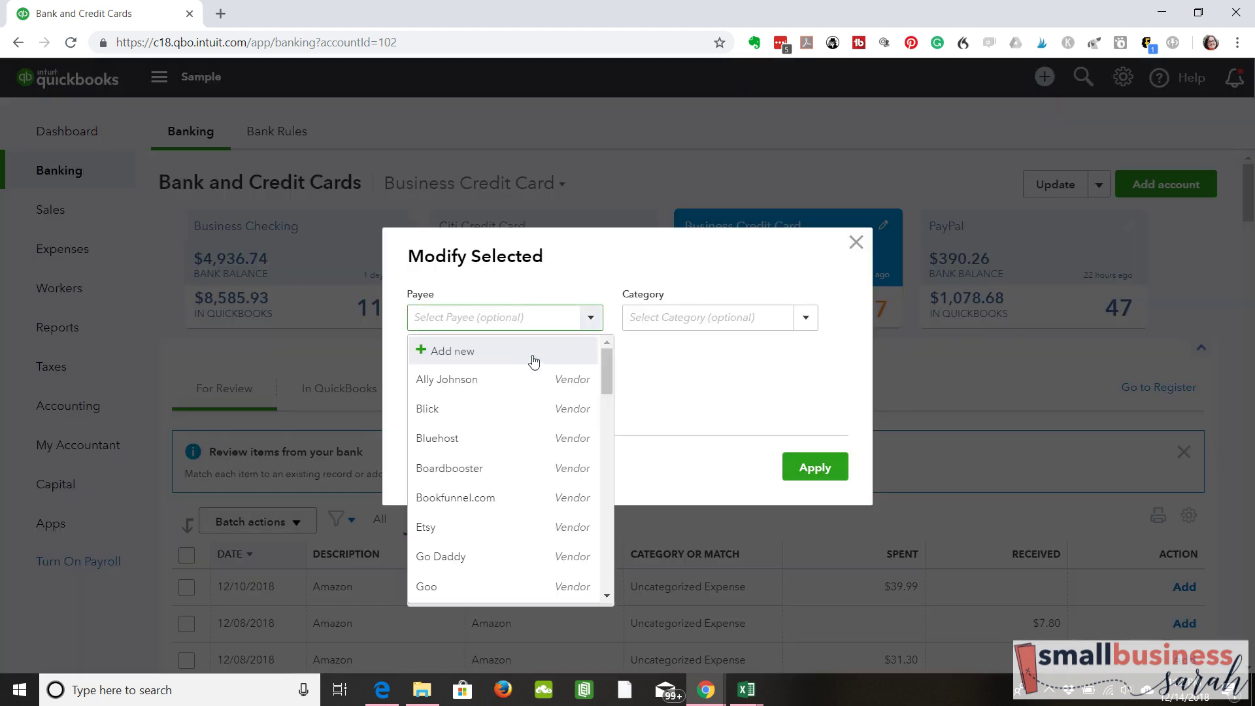
click(590, 320)
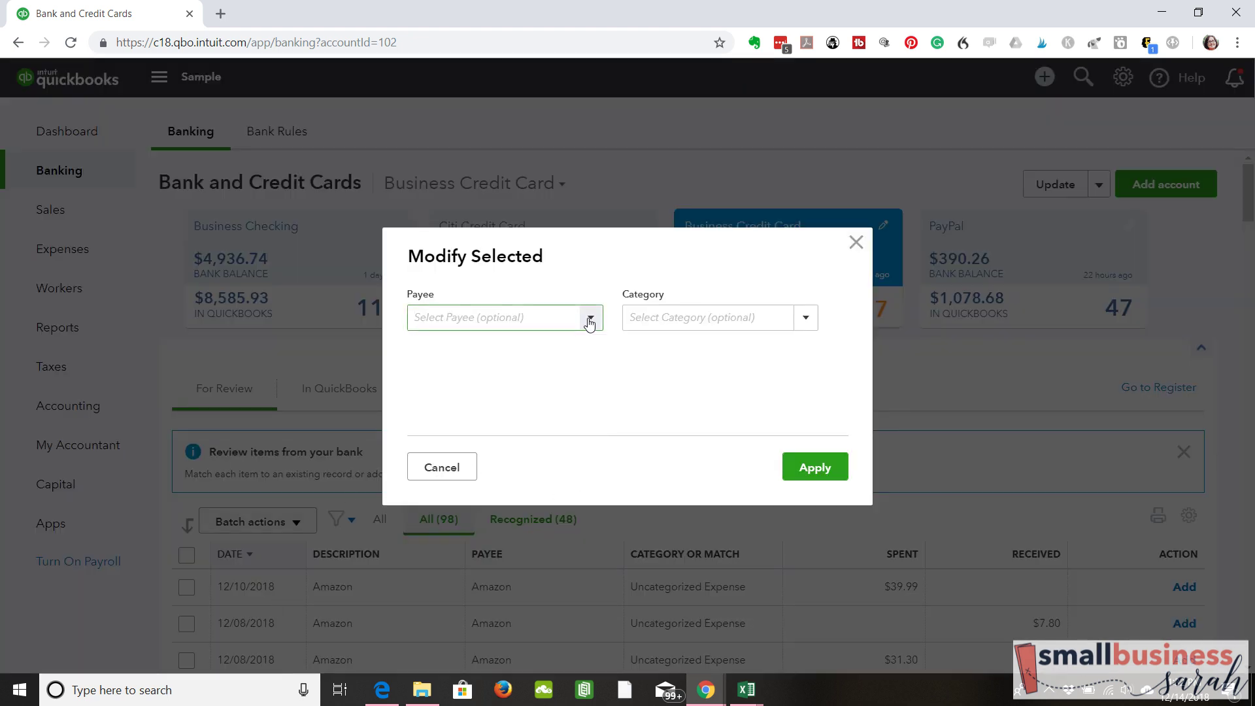
click(807, 319)
click(807, 319)
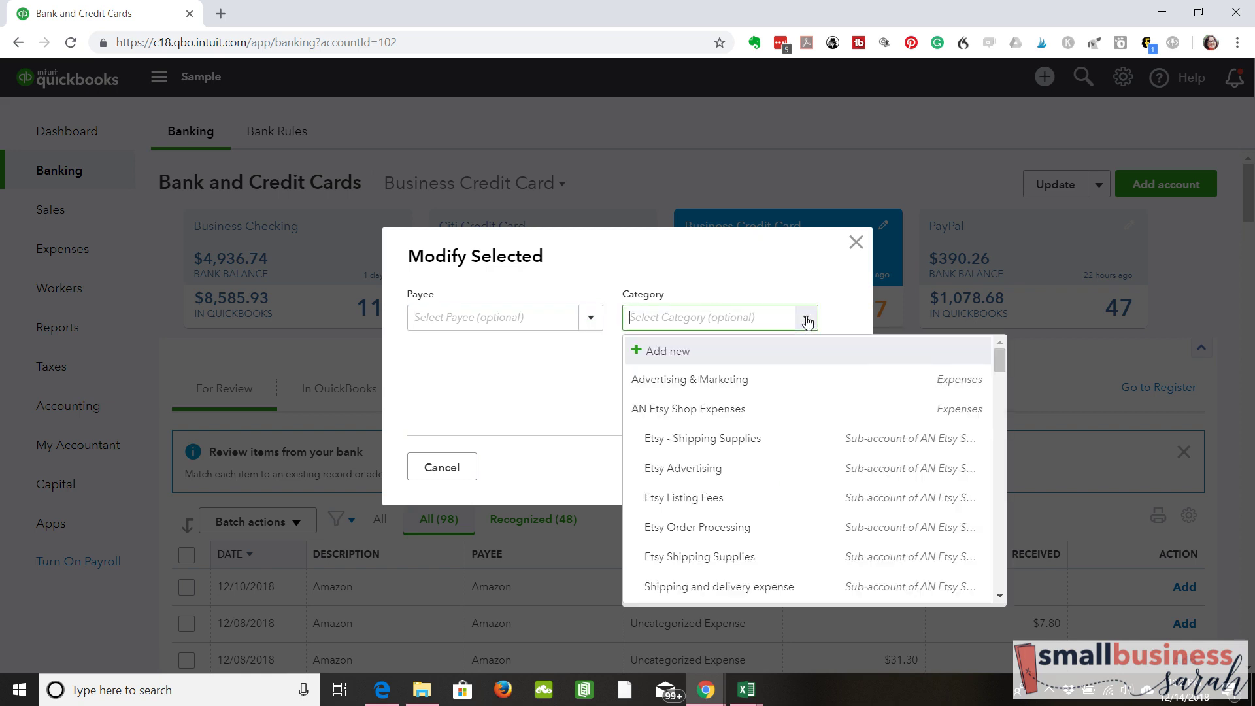
click(807, 319)
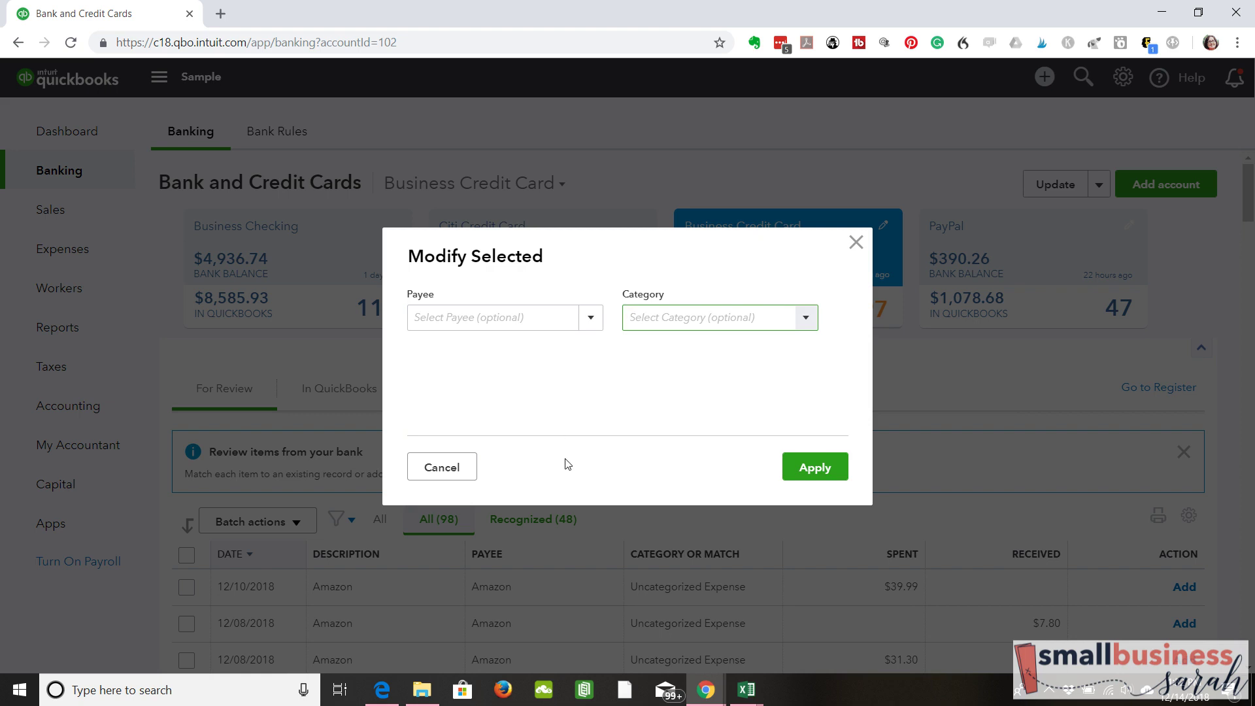
click(442, 467)
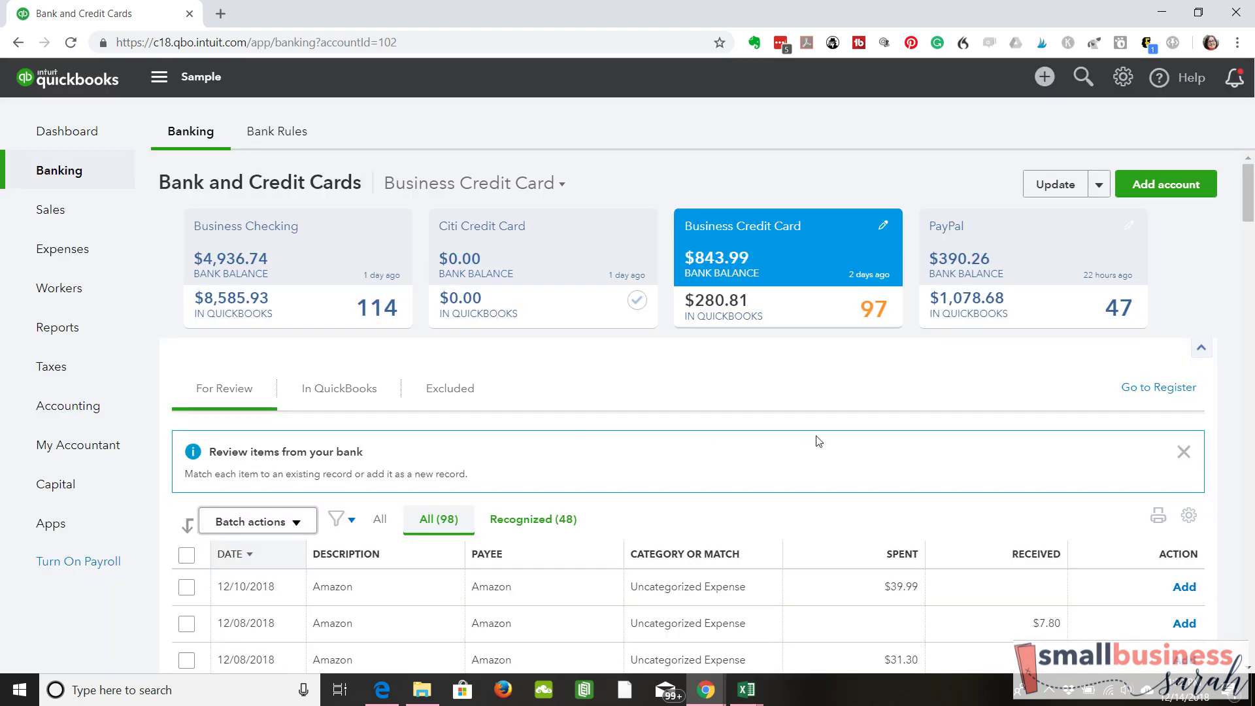
drag(1248, 197, 1247, 311)
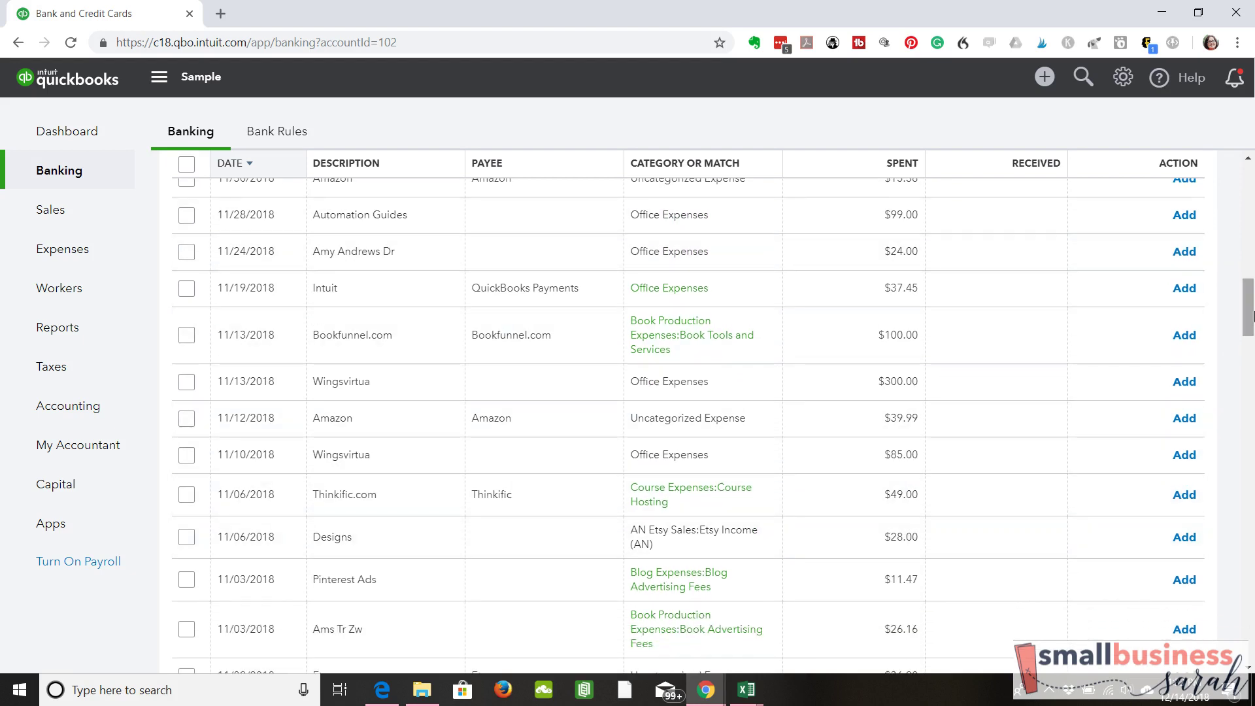
drag(1250, 300, 1249, 528)
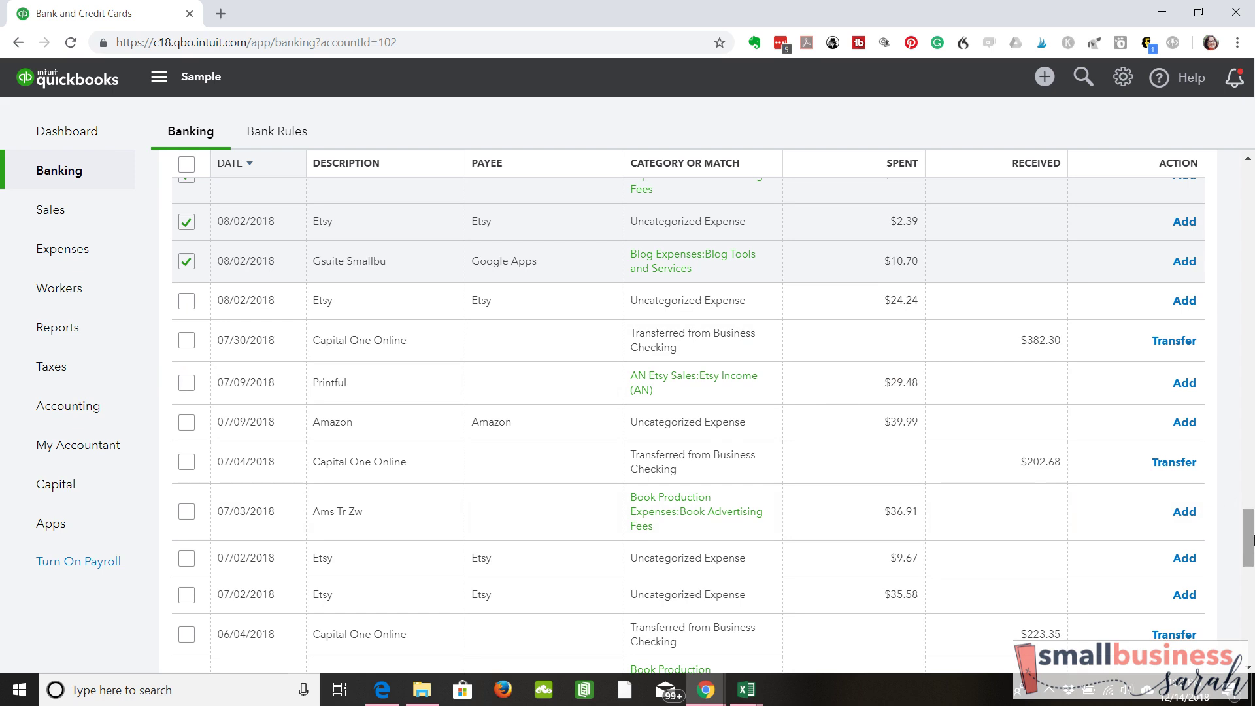
drag(1249, 534, 1250, 569)
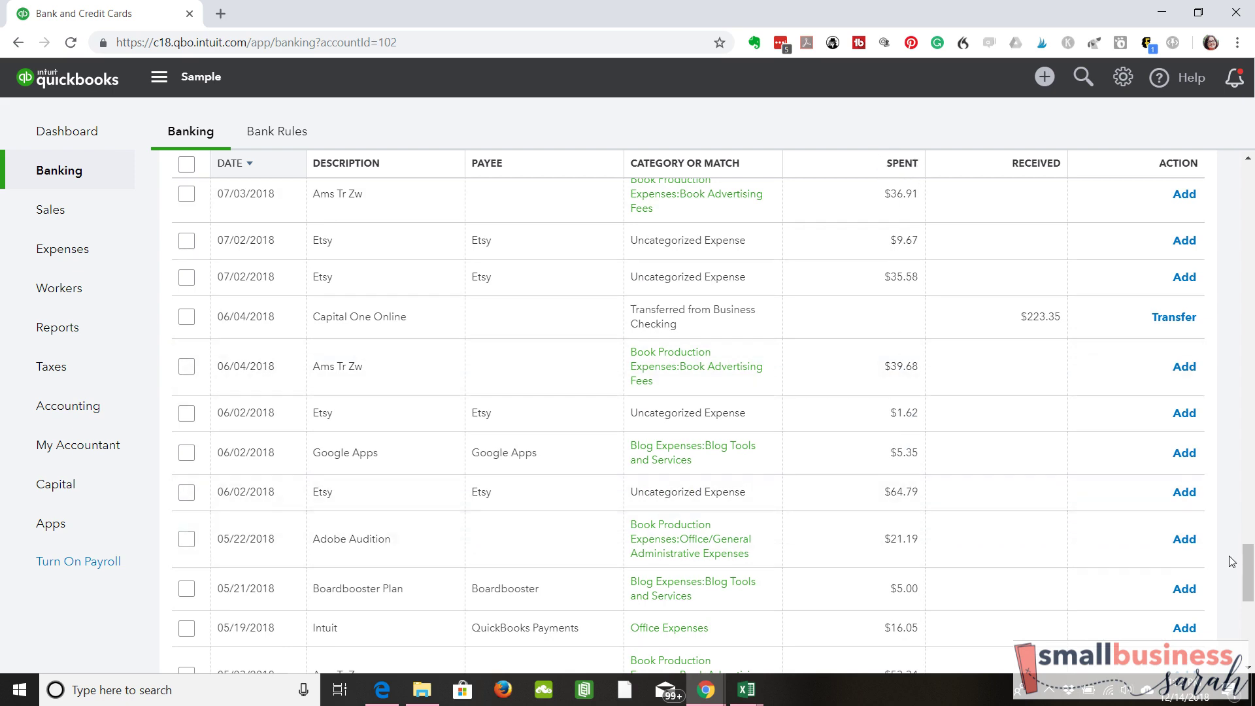
drag(1248, 572, 1251, 151)
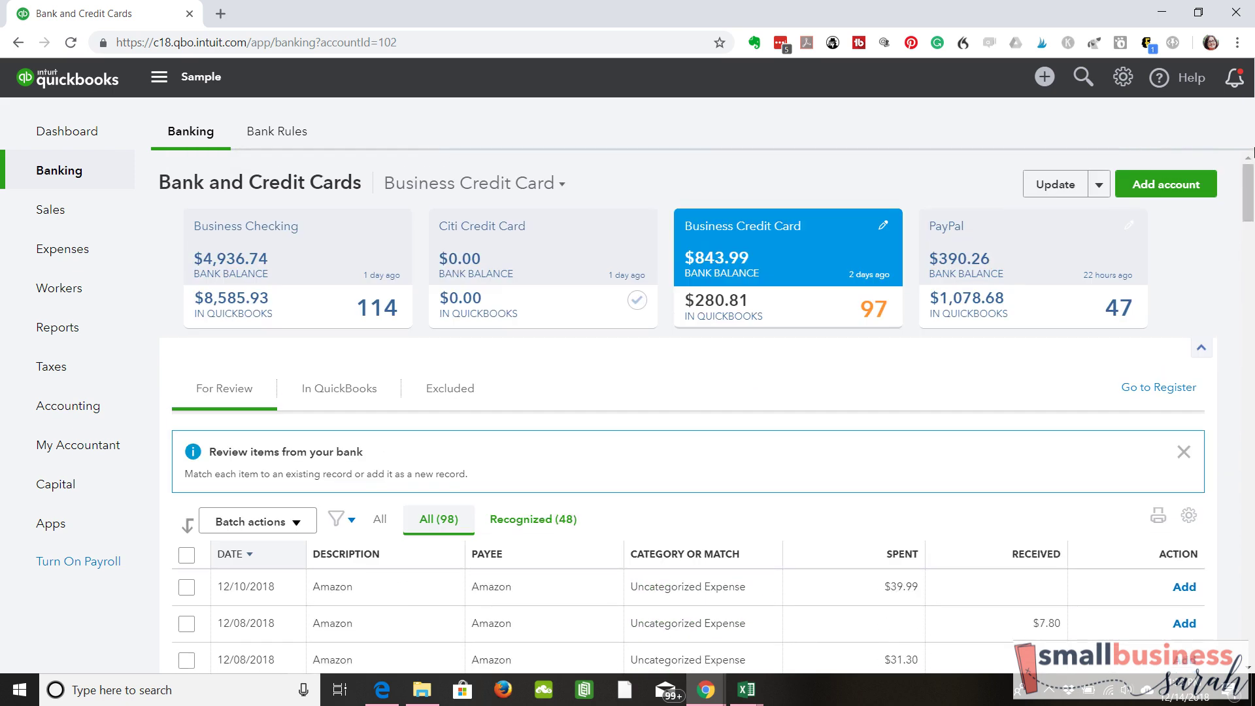